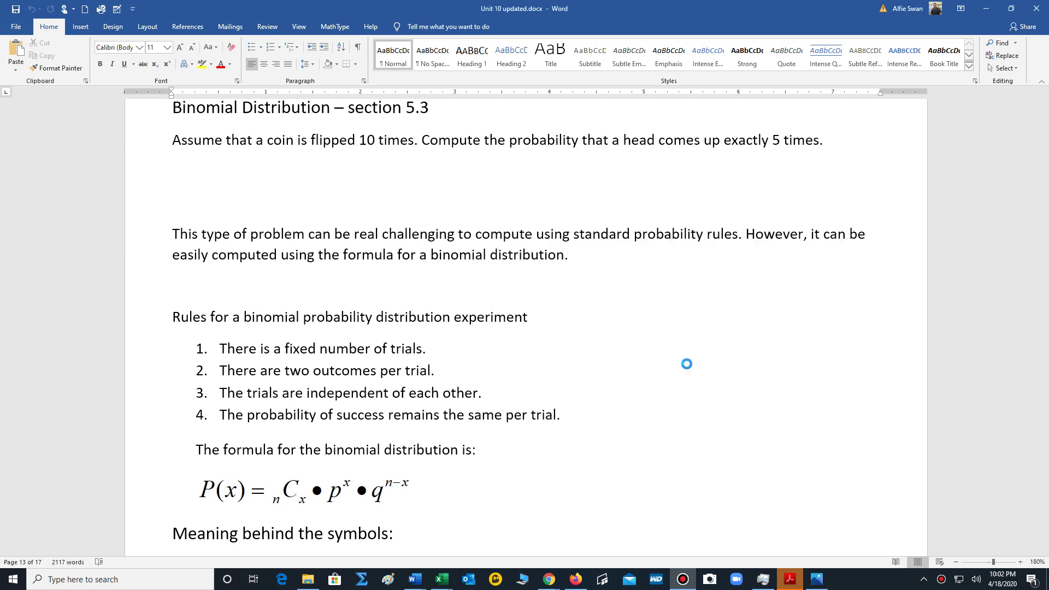
Scroll to the symbols diagram at the bottom of page 13 and place the cursor on the line below it.
scroll(686, 363, "up", 1)
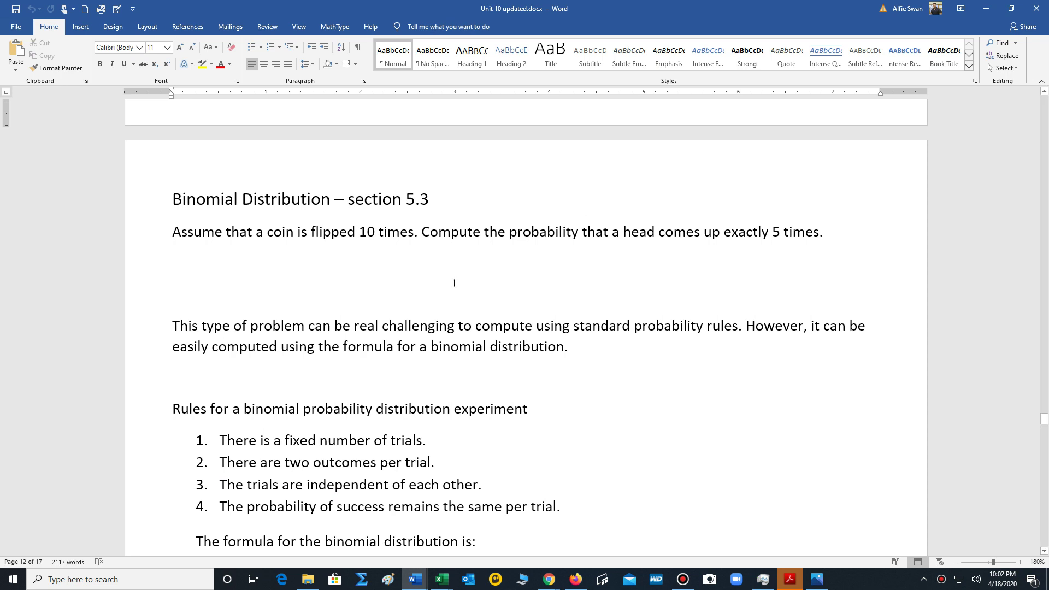
scroll(264, 205, "down", 1)
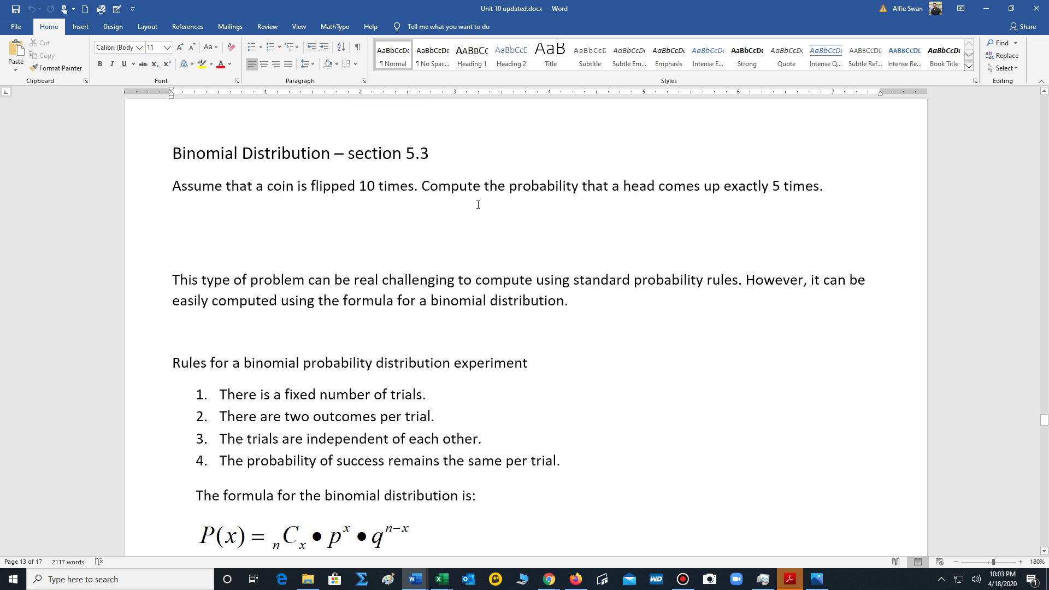
scroll(478, 205, "down", 1)
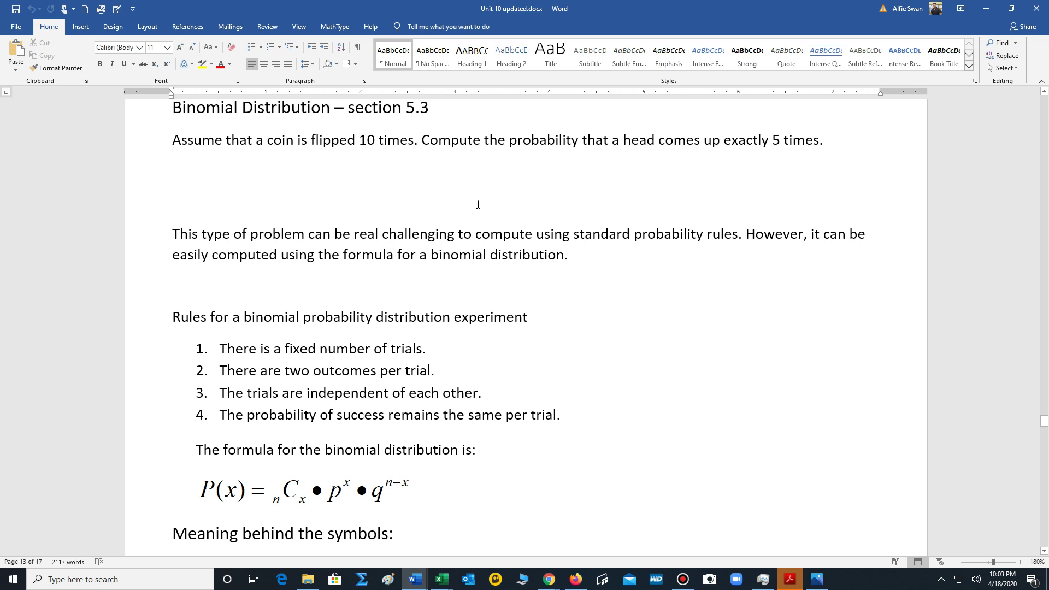
scroll(478, 204, "down", 1)
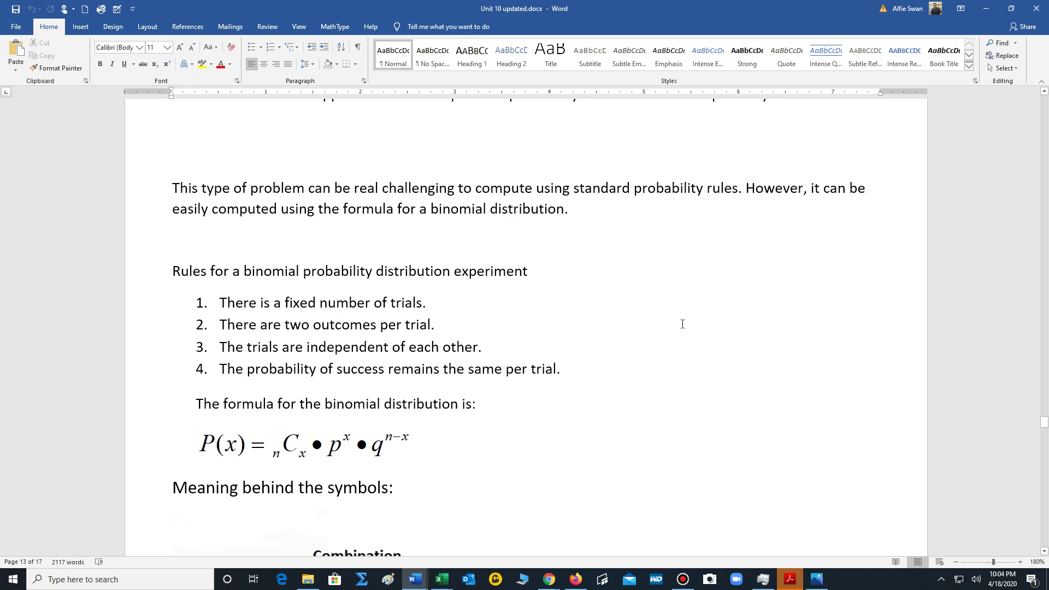
scroll(241, 345, "up", 1)
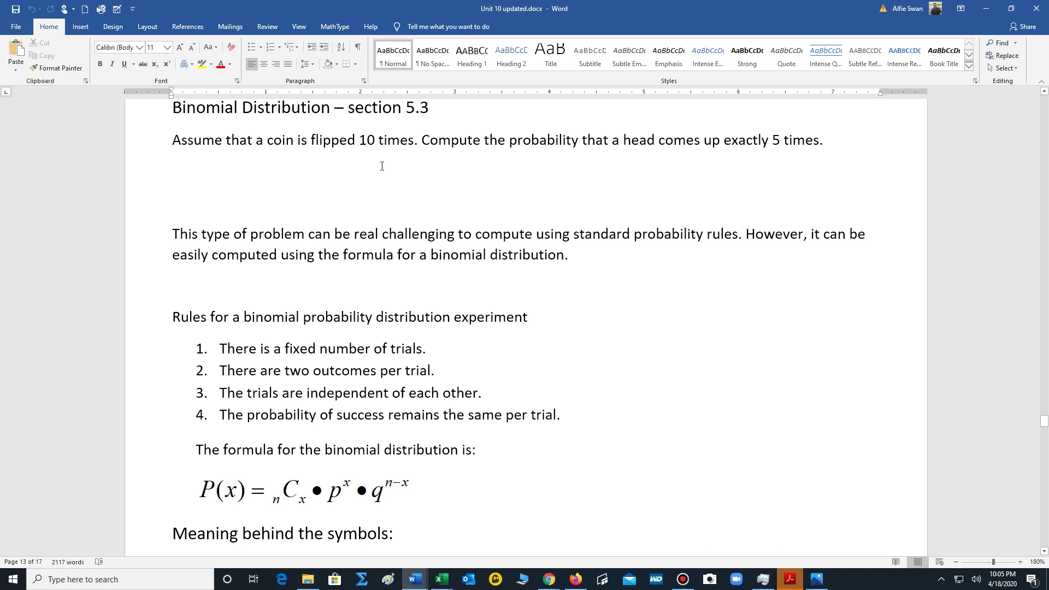
scroll(445, 296, "down", 3)
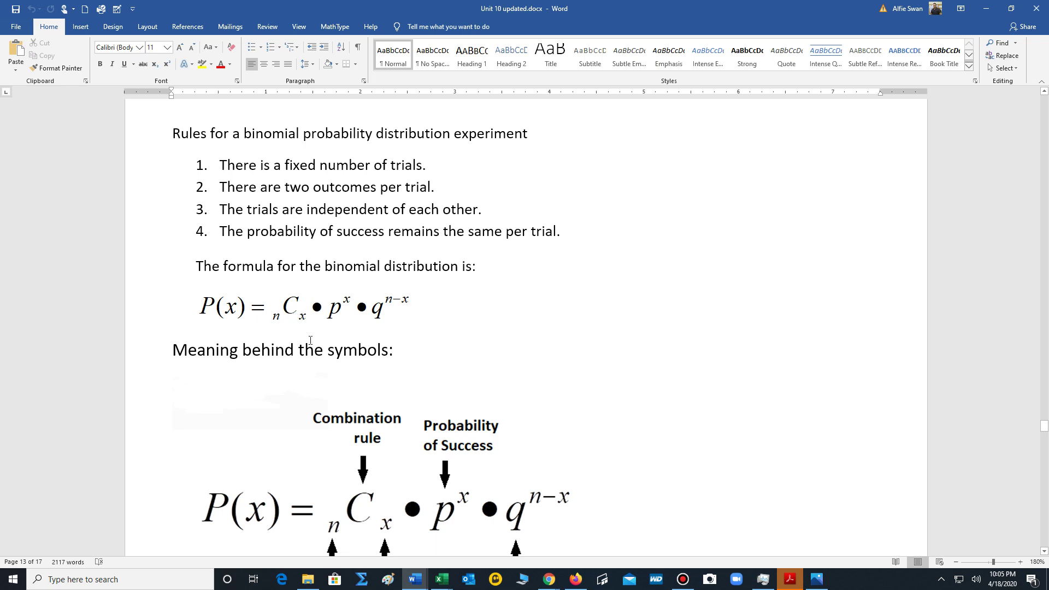
scroll(310, 342, "down", 2)
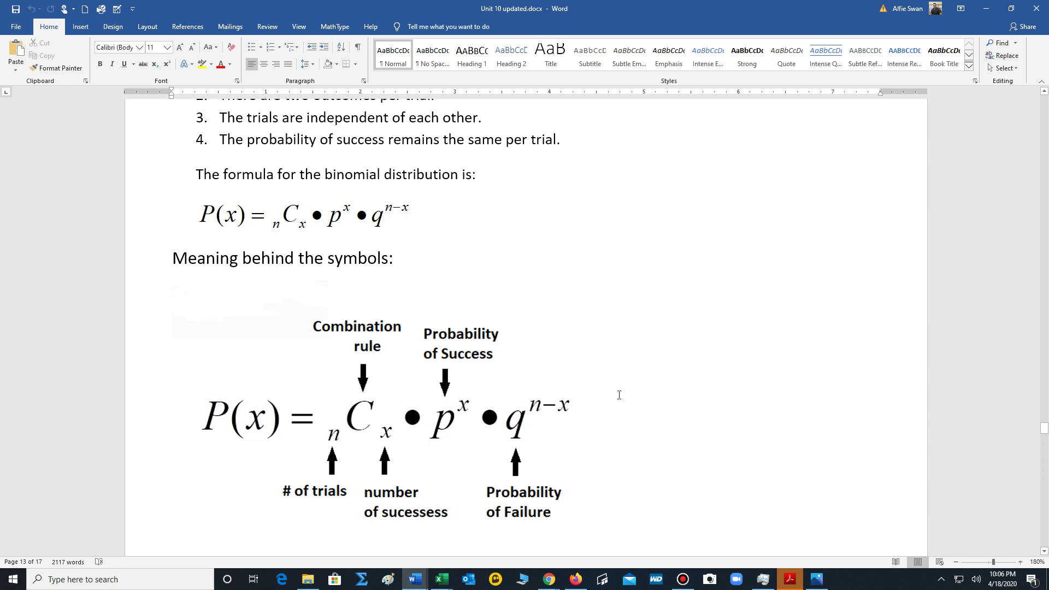
scroll(538, 421, "down", 3)
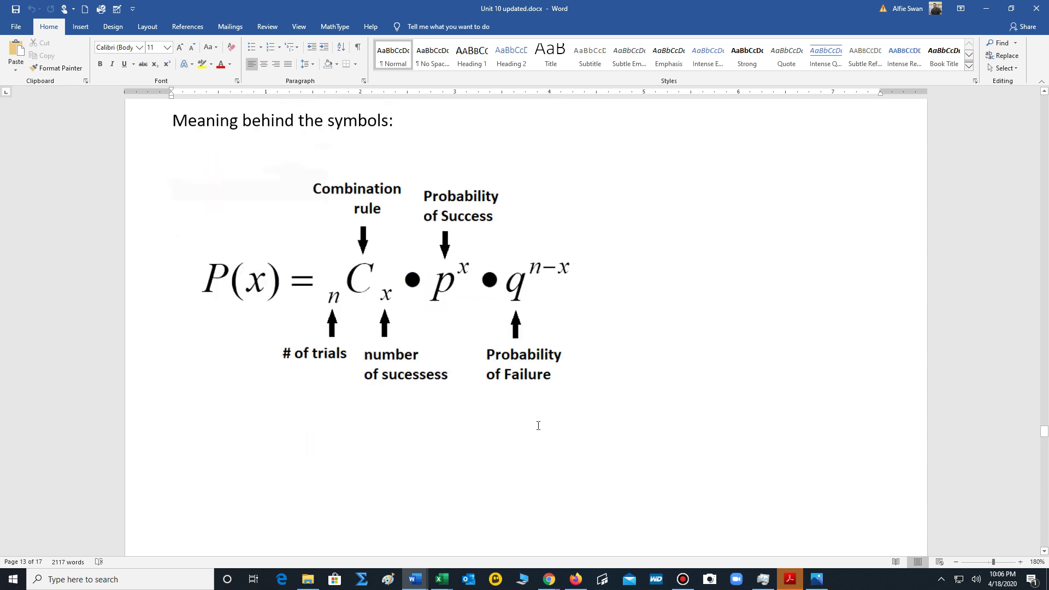
scroll(538, 426, "down", 9)
scroll(538, 425, "up", 4)
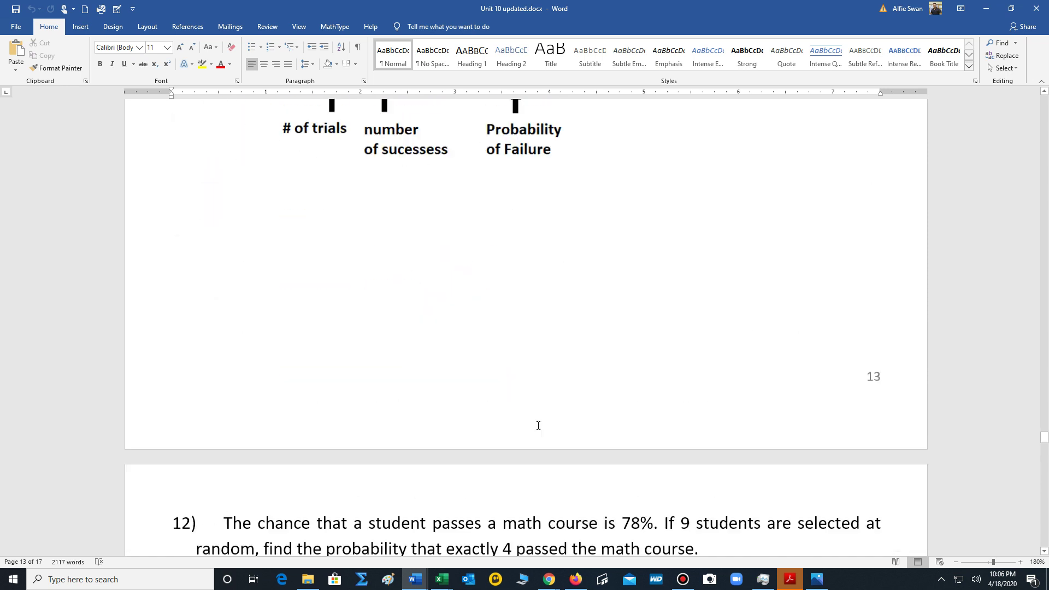
scroll(539, 426, "up", 5)
left_click(607, 391)
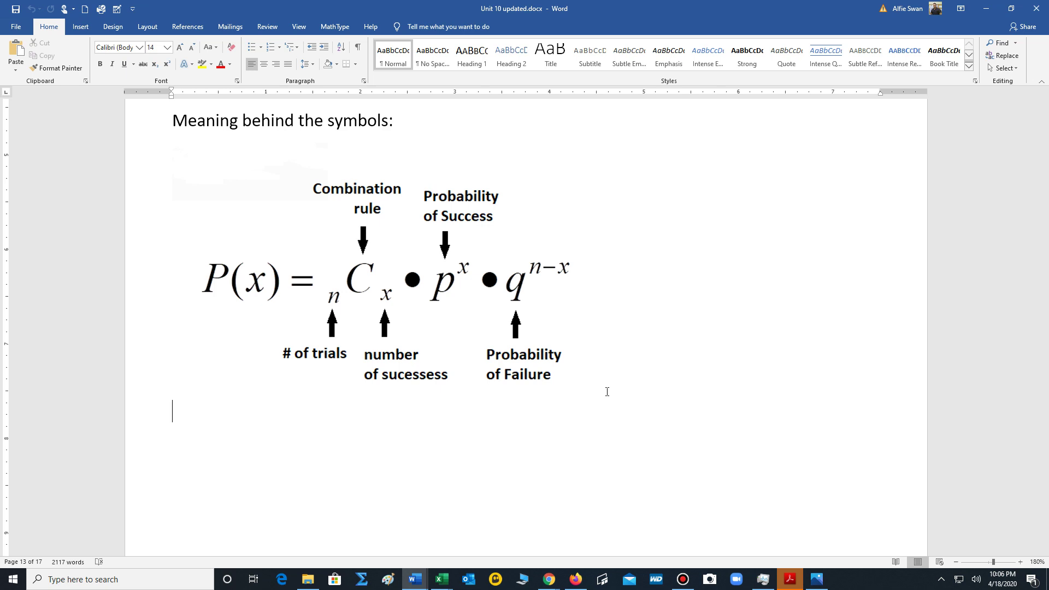
Type 'q = 1-p' beneath the labelled symbols diagram.
type("q = 1-")
key("BackSpace")
type("p")
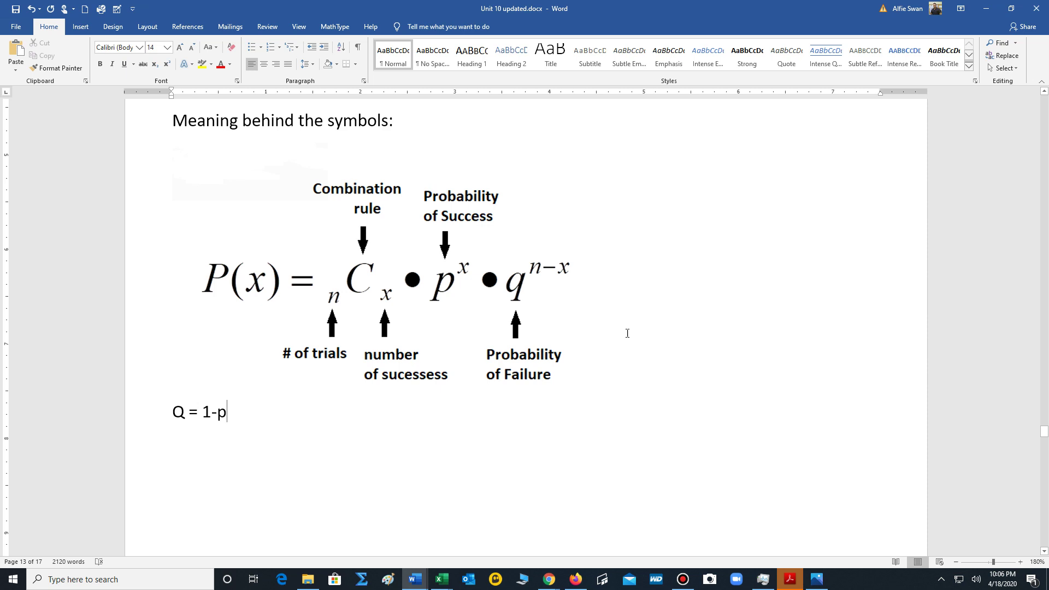
scroll(628, 333, "up", 10)
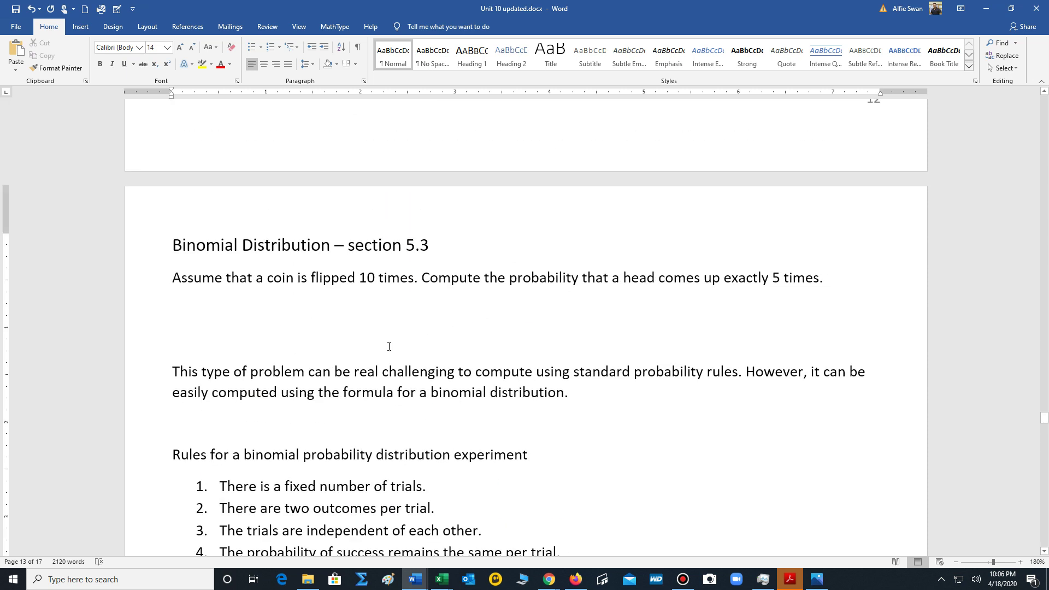
Type 'P(5) = 10C' below the coin question and enlarge the C to 18 pt.
left_click(314, 332)
type("P(")
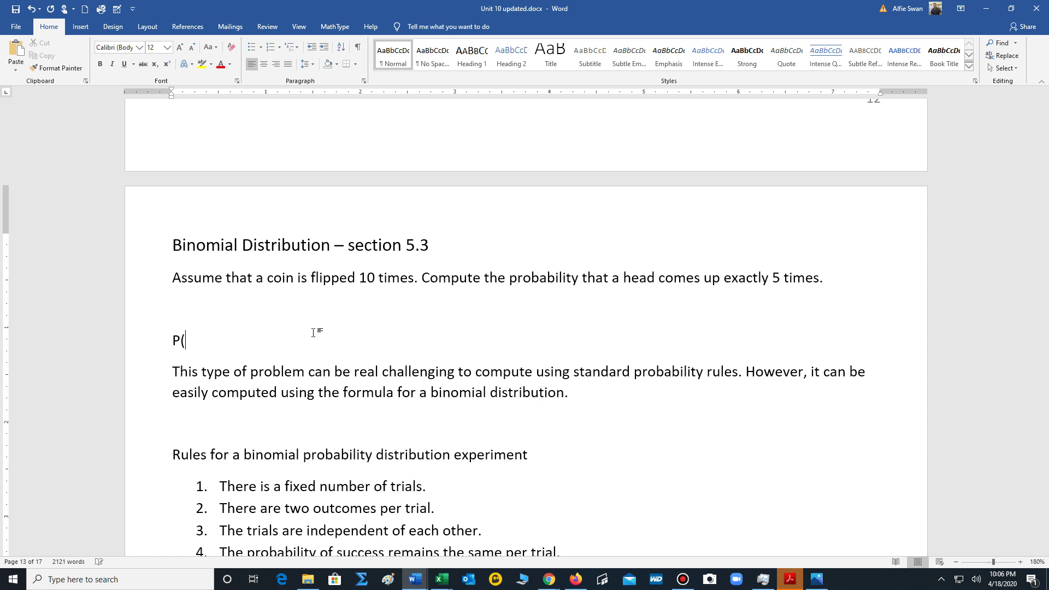
type("5) = 10C")
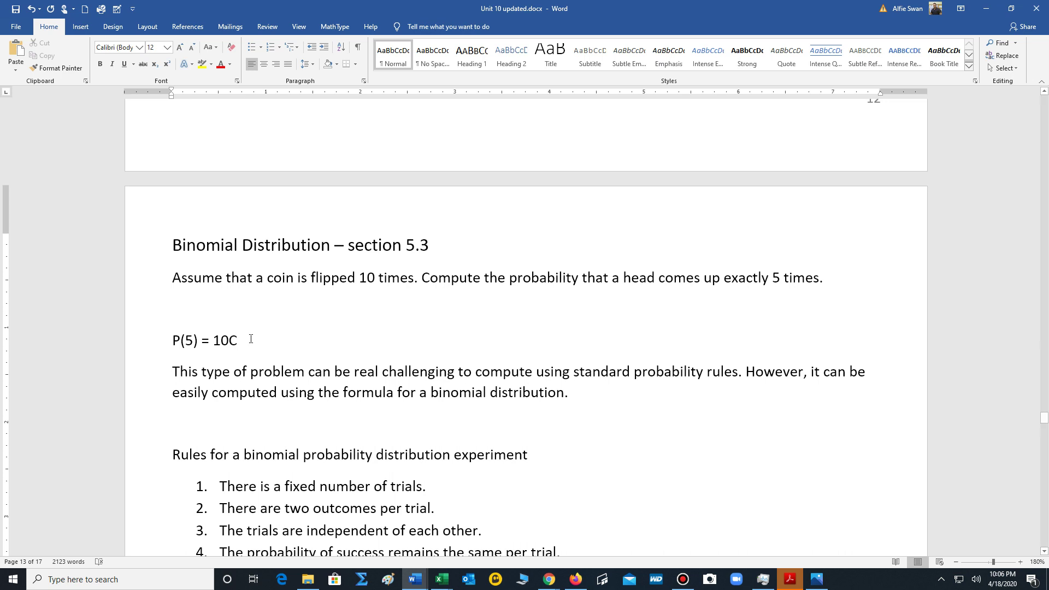
left_click_drag(238, 338, 232, 335)
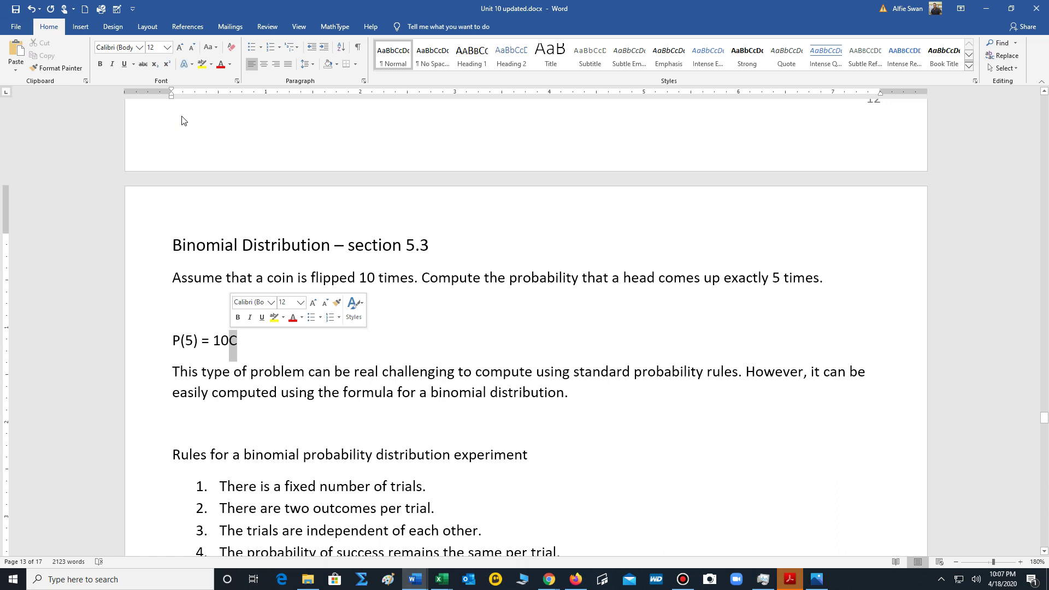
left_click(169, 48)
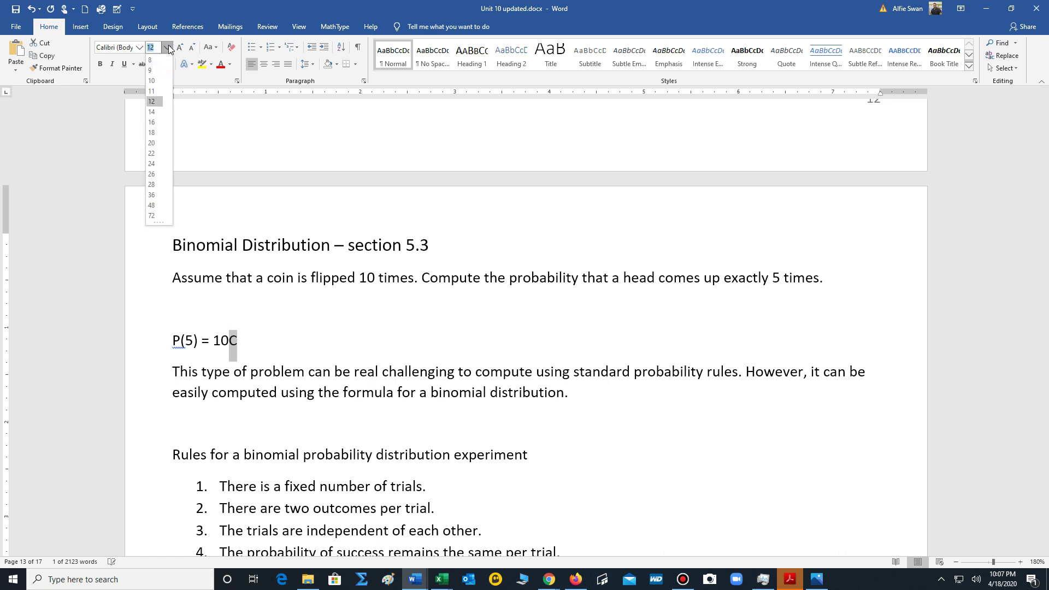
left_click(151, 132)
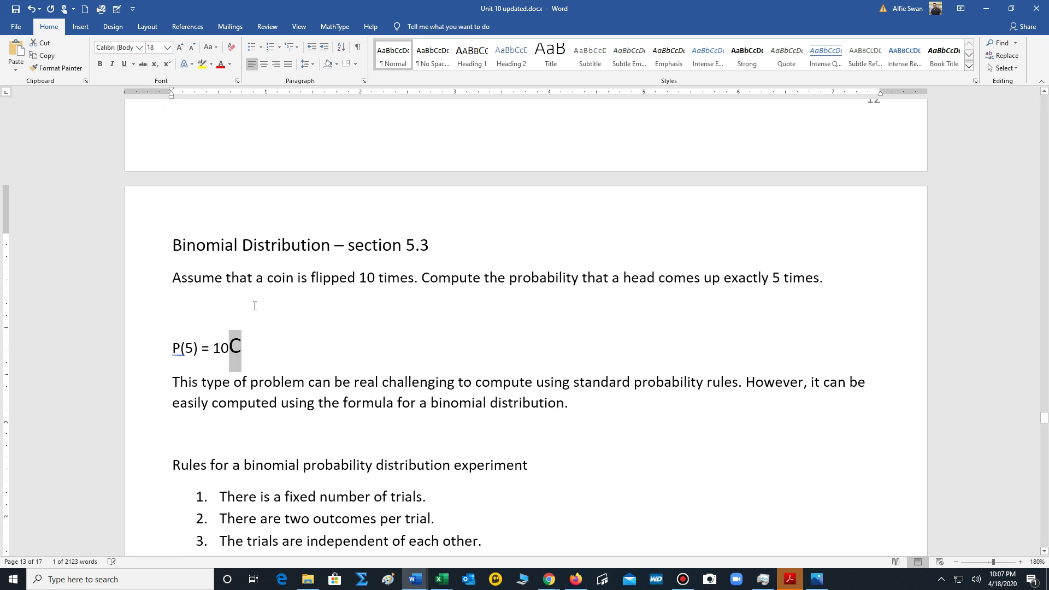
Add a 12 pt 5 after the C and continue the line with '*'.
left_click(262, 356)
type("5")
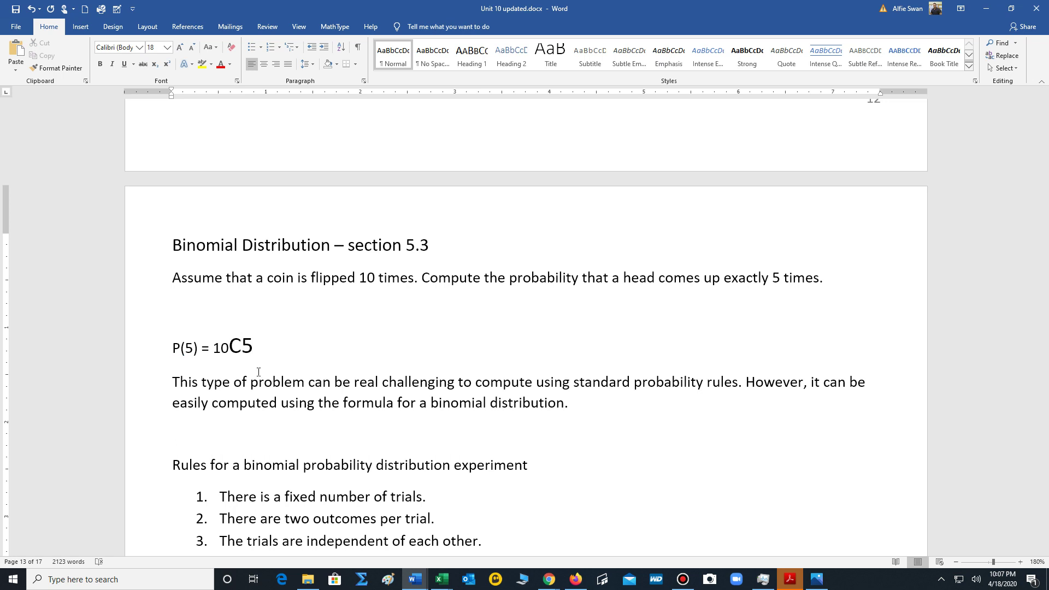
left_click_drag(254, 350, 242, 349)
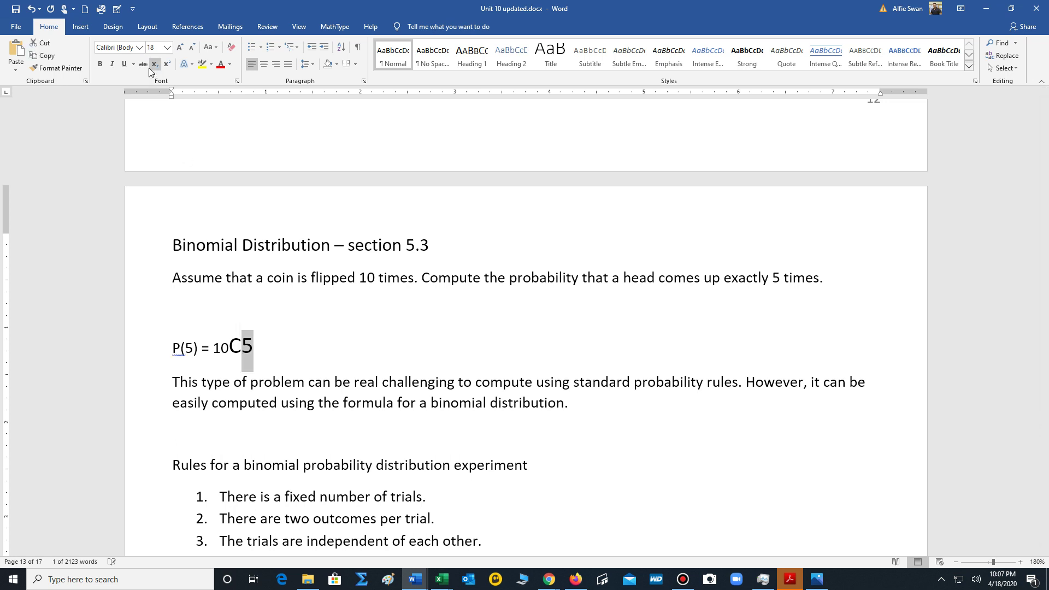
left_click(169, 49)
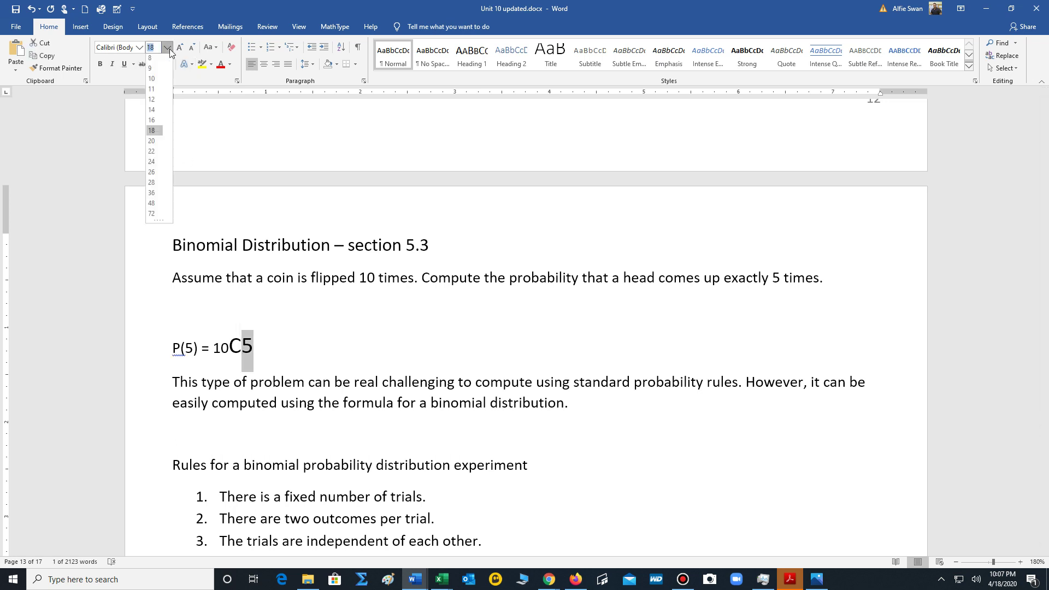
left_click(154, 102)
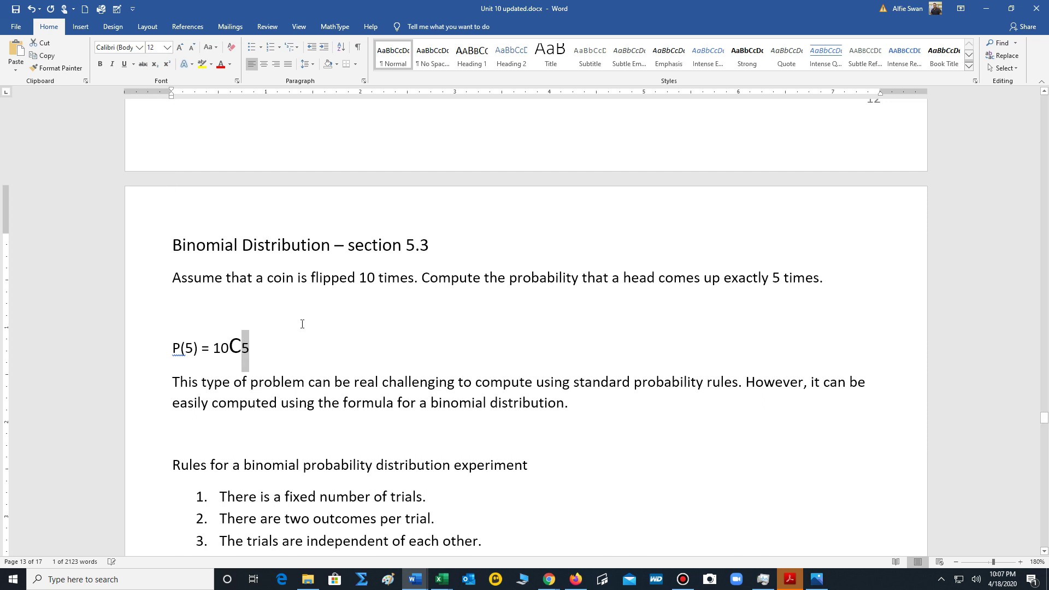
left_click(295, 350)
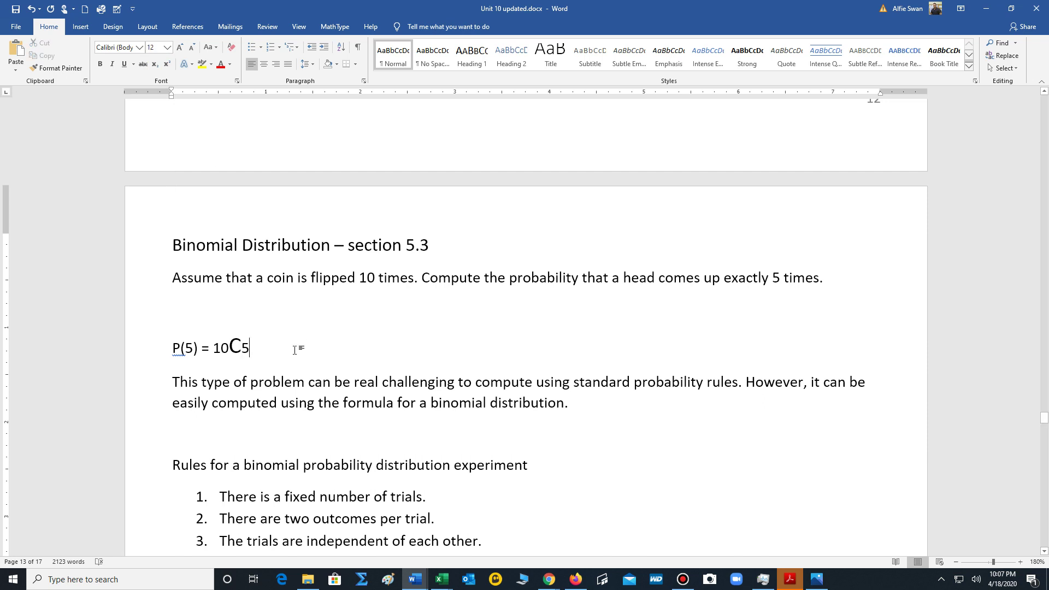
type("*")
Add the first factor (.5) with a superscript exponent 5.
type("(.5")
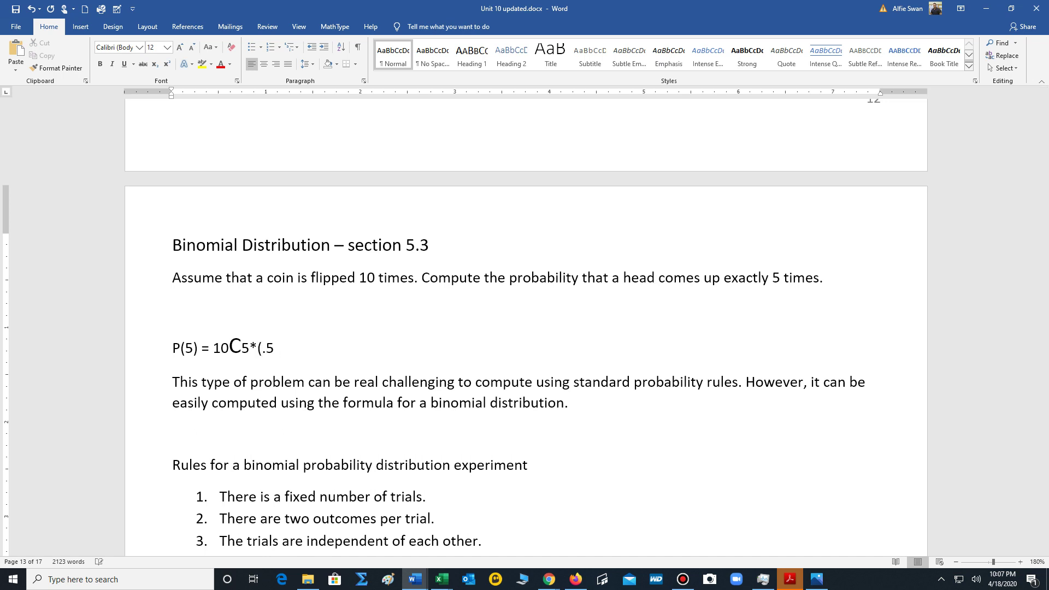
type(")")
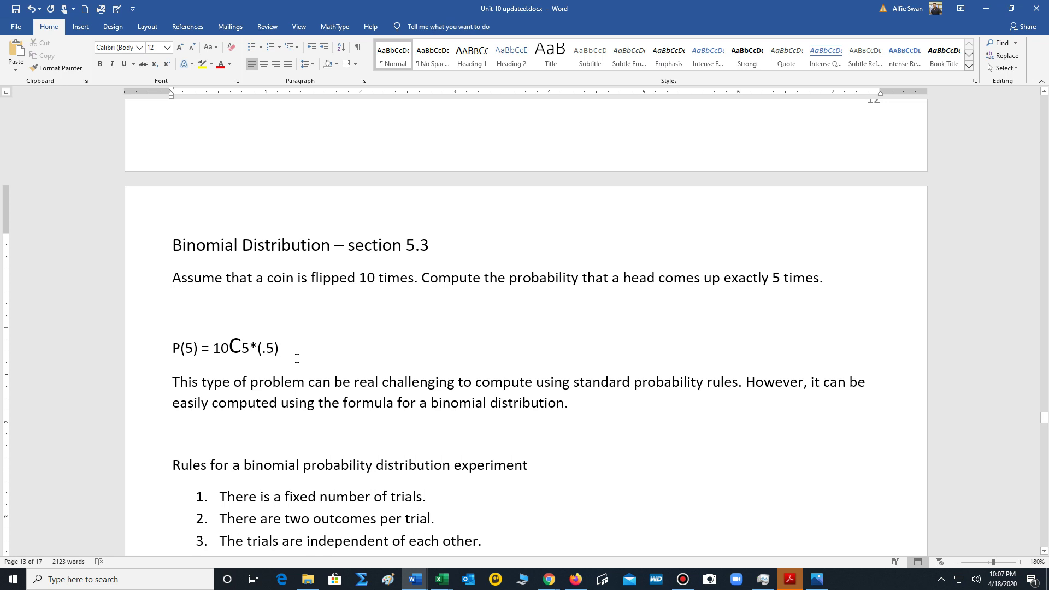
left_click(167, 64)
type("5")
left_click(167, 64)
Add *(.5) with superscript 5 and finish the line with '= .246'.
type("*")
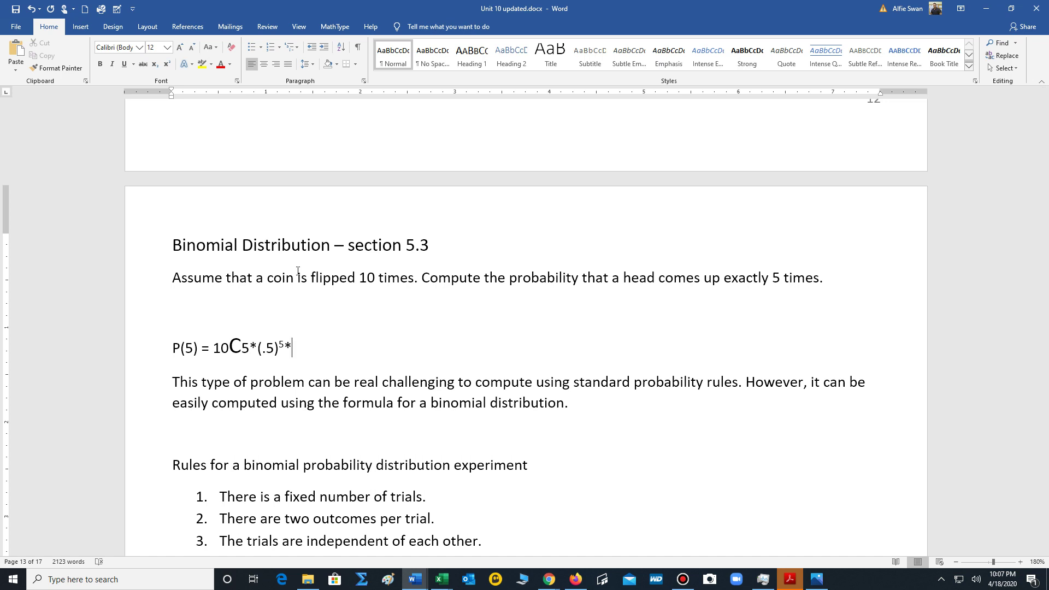
type("(.5)")
left_click(166, 65)
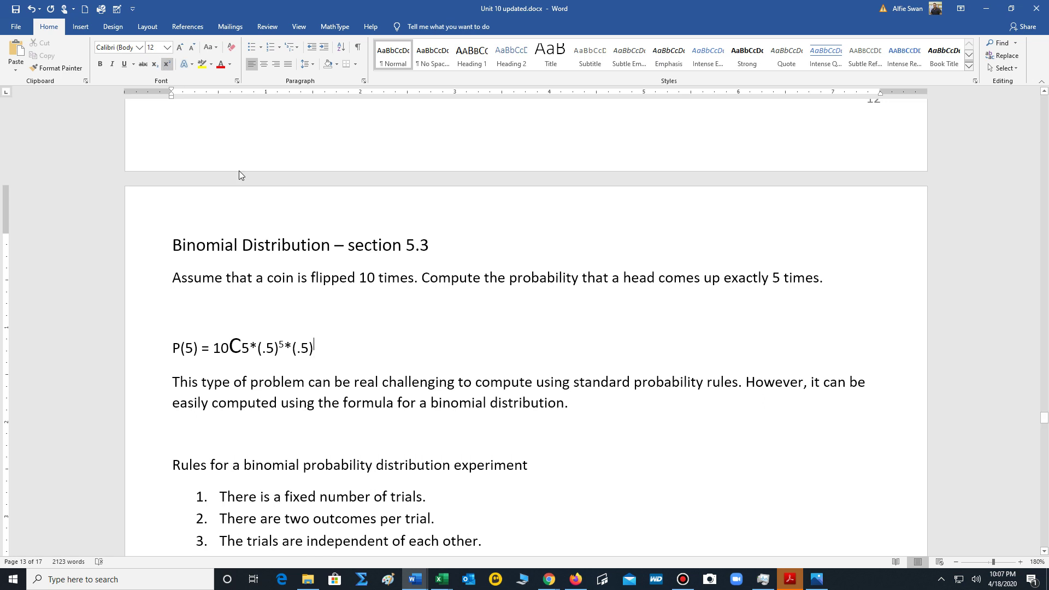
type("5")
left_click(167, 64)
type("=")
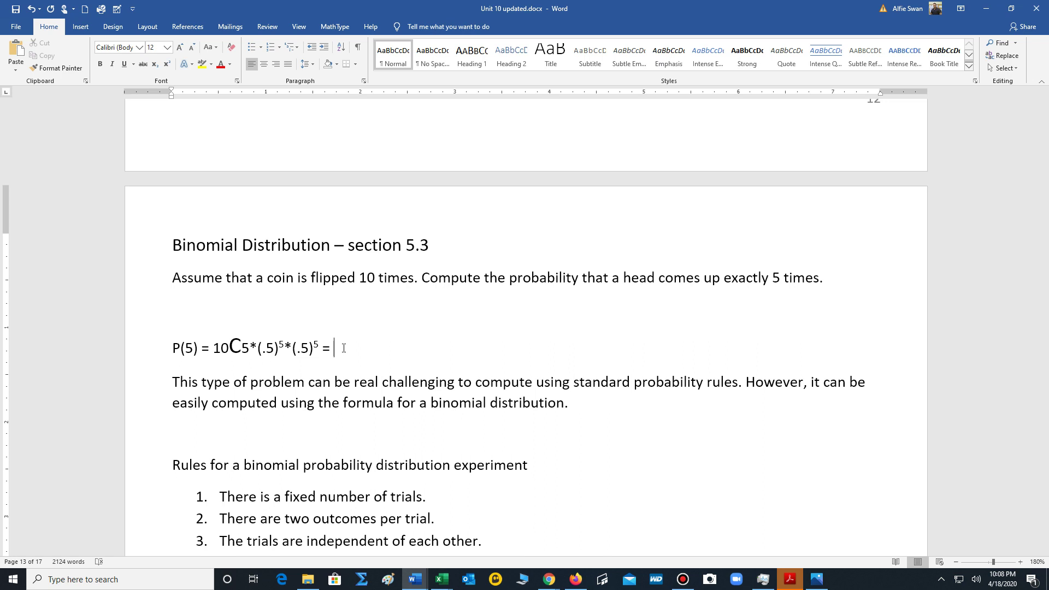
type(".246")
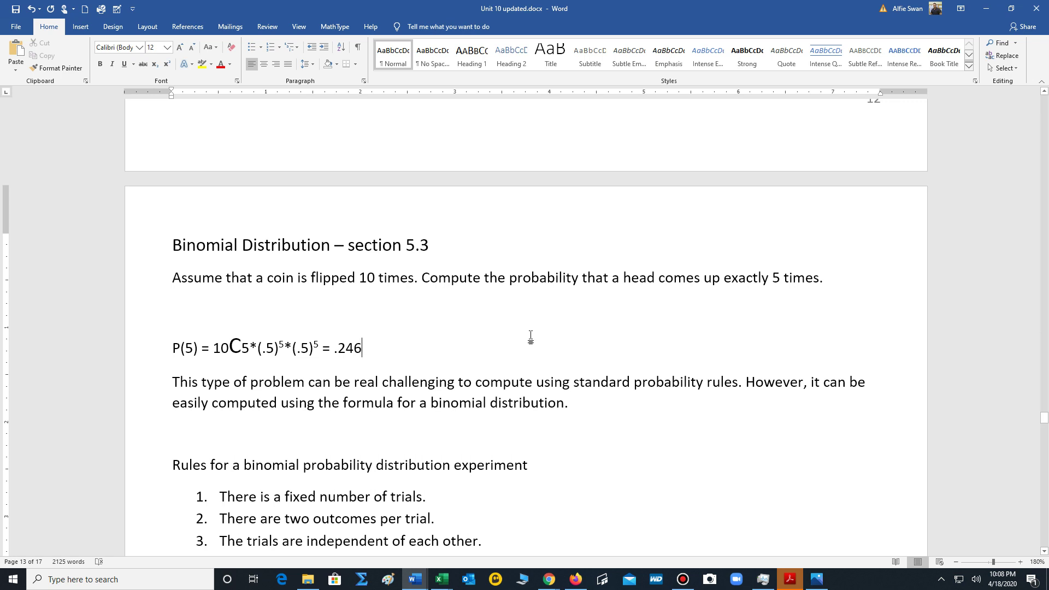
scroll(531, 335, "down", 5)
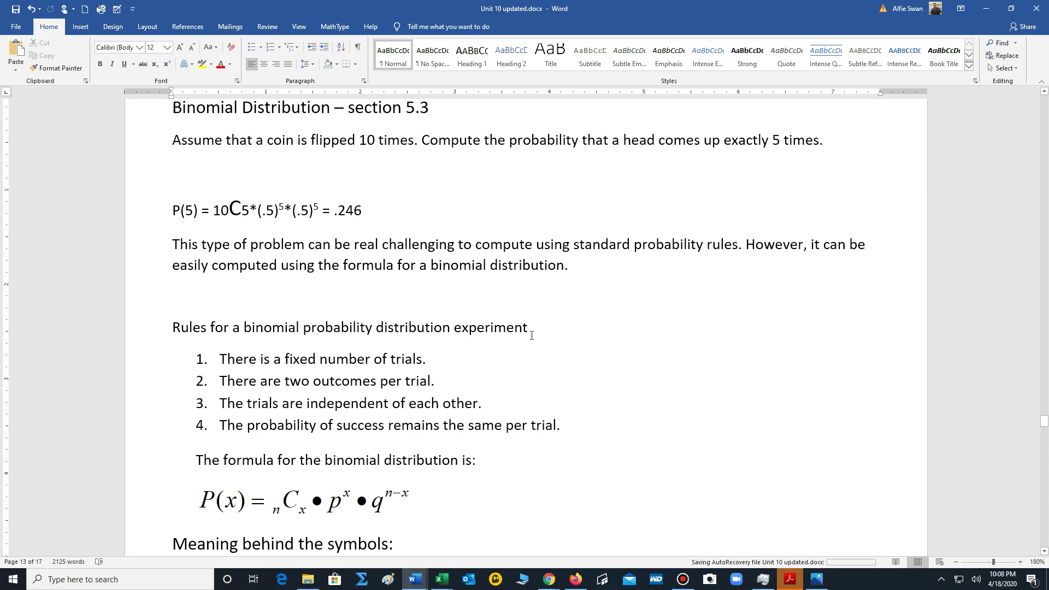
scroll(531, 335, "down", 10)
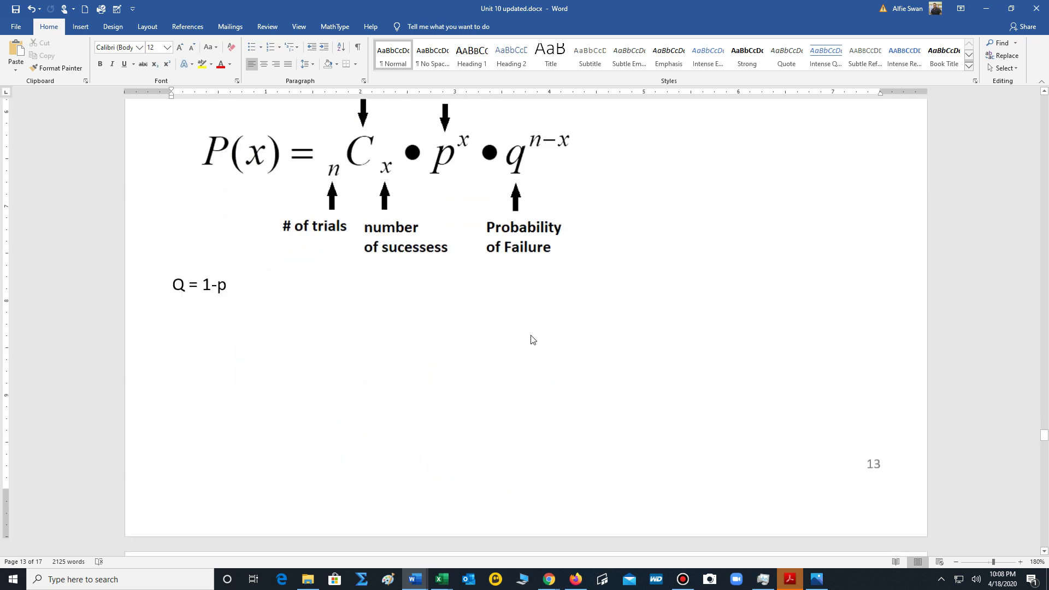
scroll(532, 335, "down", 4)
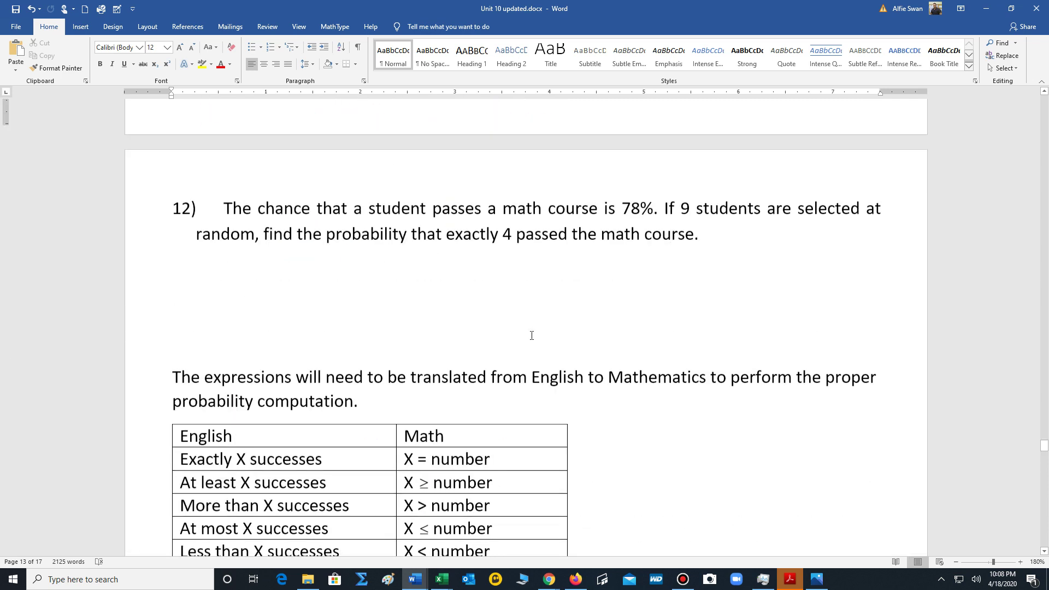
scroll(532, 335, "down", 2)
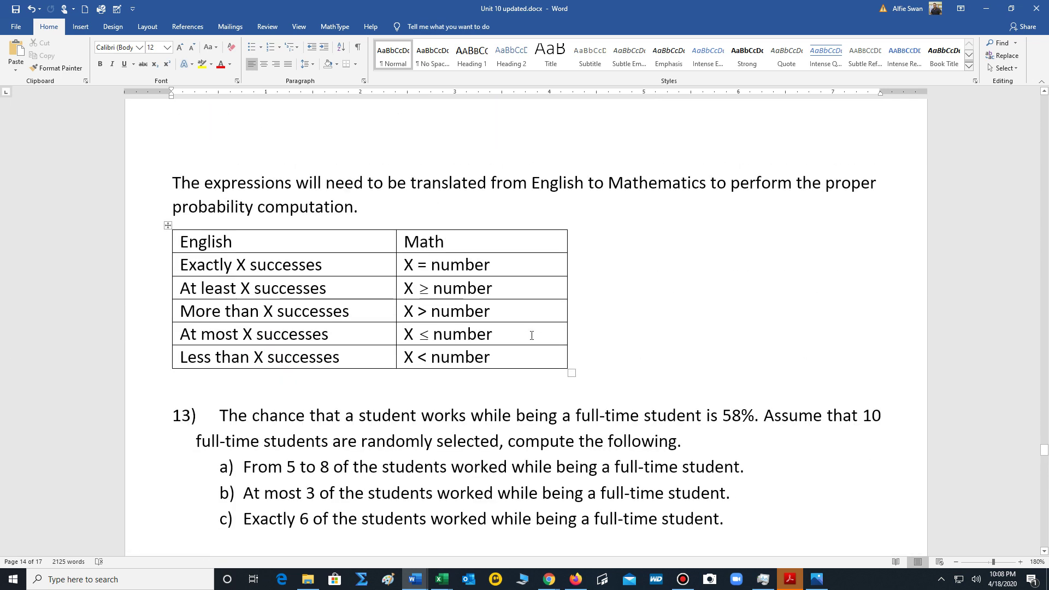
scroll(532, 335, "up", 2)
scroll(532, 335, "down", 3)
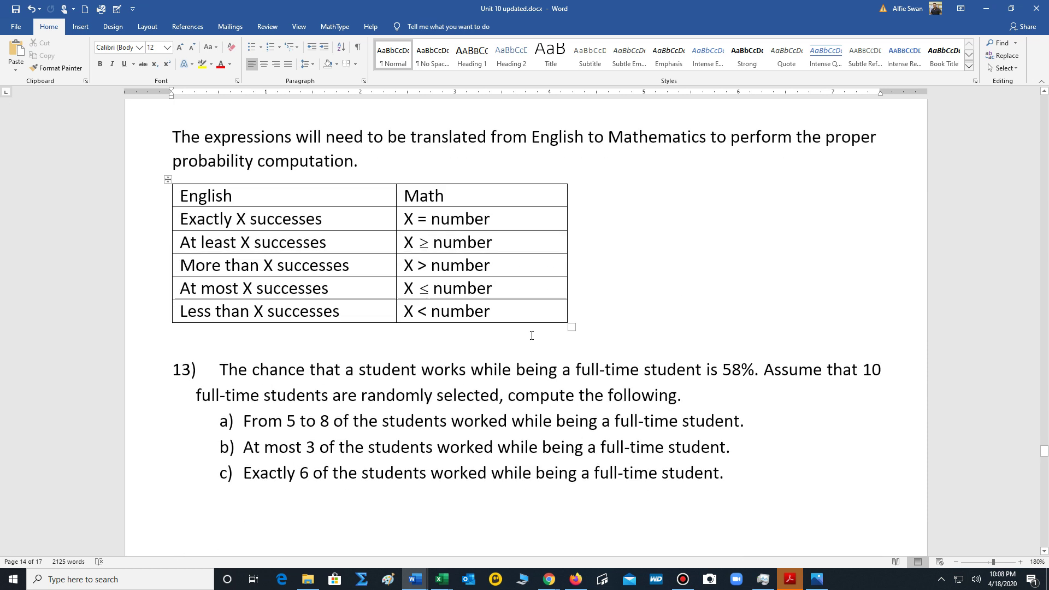
scroll(531, 335, "down", 10)
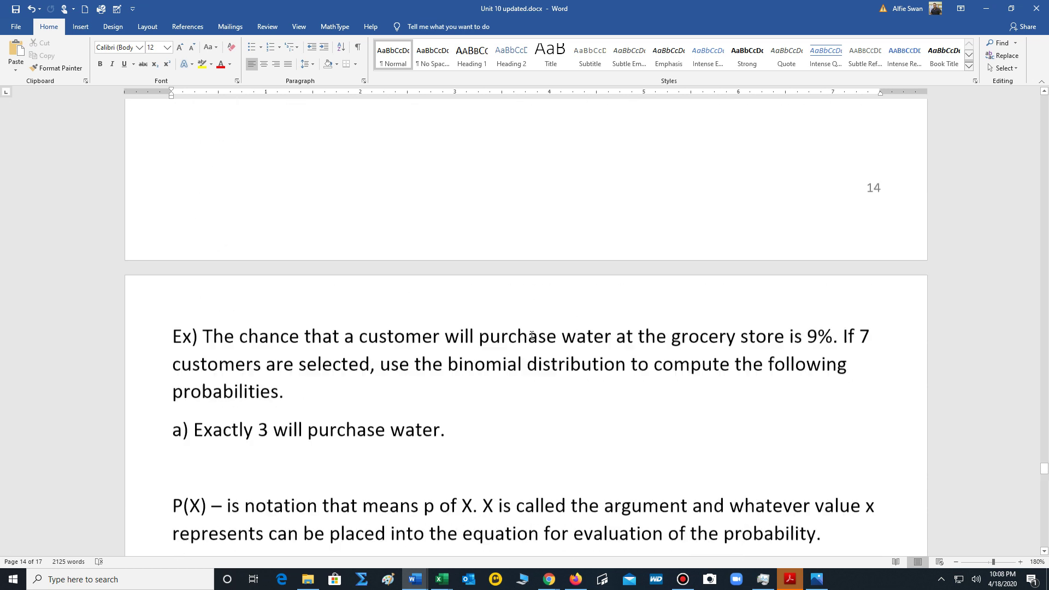
scroll(531, 335, "down", 5)
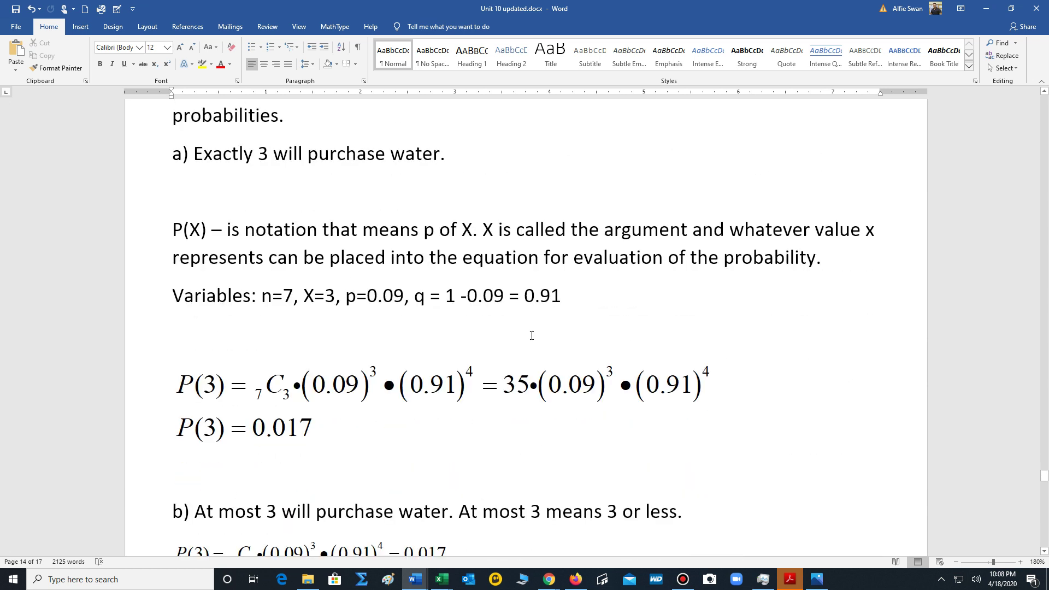
scroll(531, 335, "up", 8)
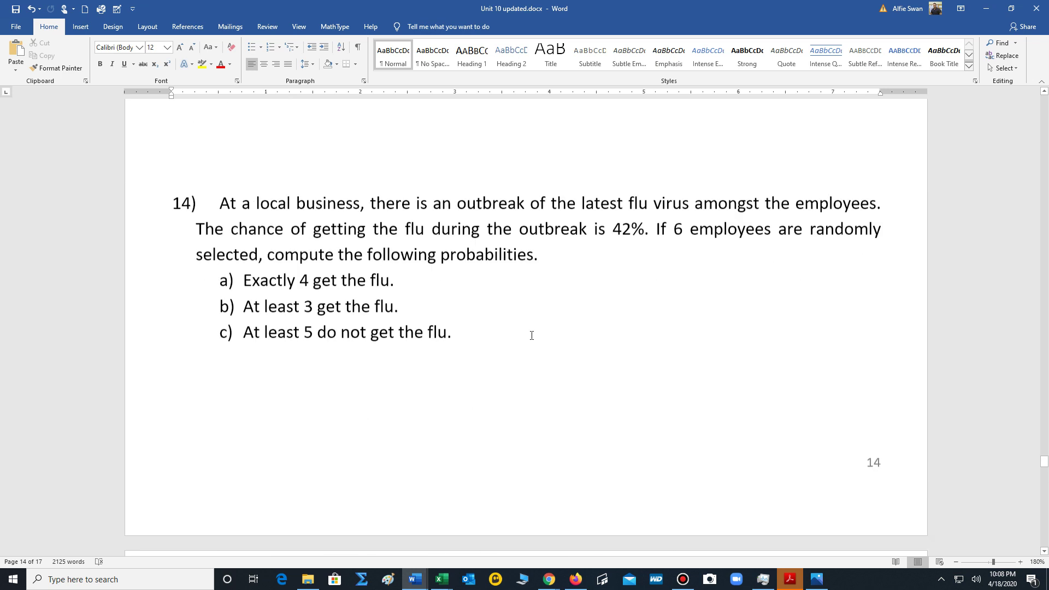
scroll(531, 336, "up", 10)
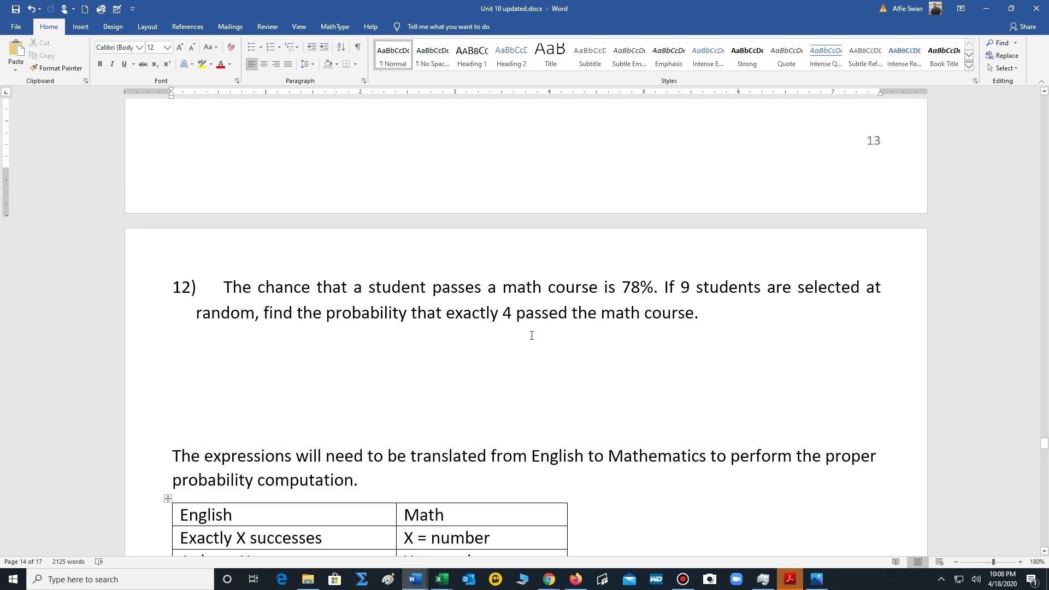
scroll(532, 335, "up", 1)
scroll(532, 335, "down", 2)
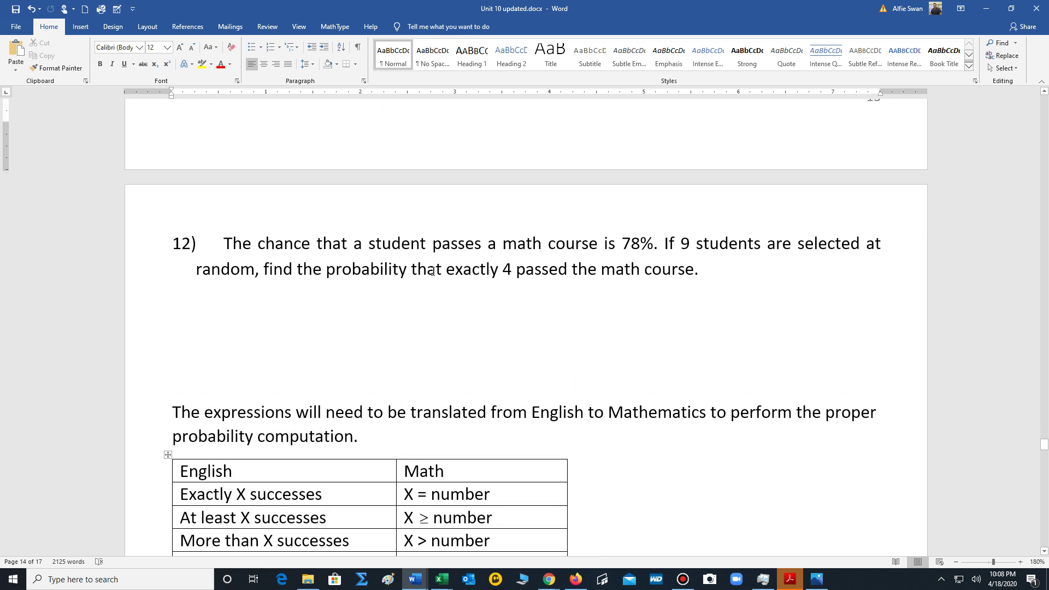
left_click(298, 307)
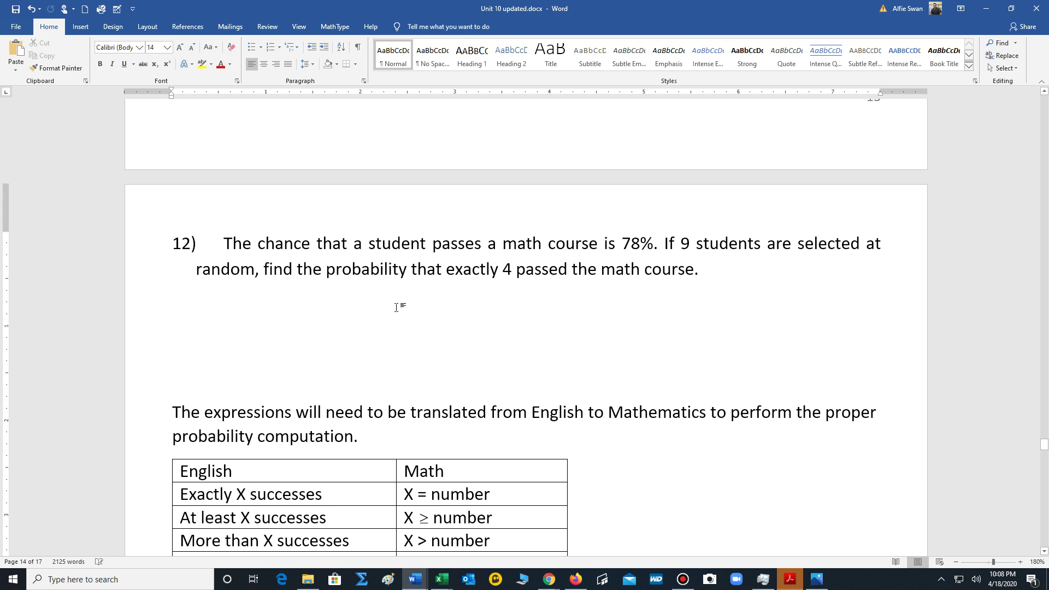
scroll(396, 307, "up", 20)
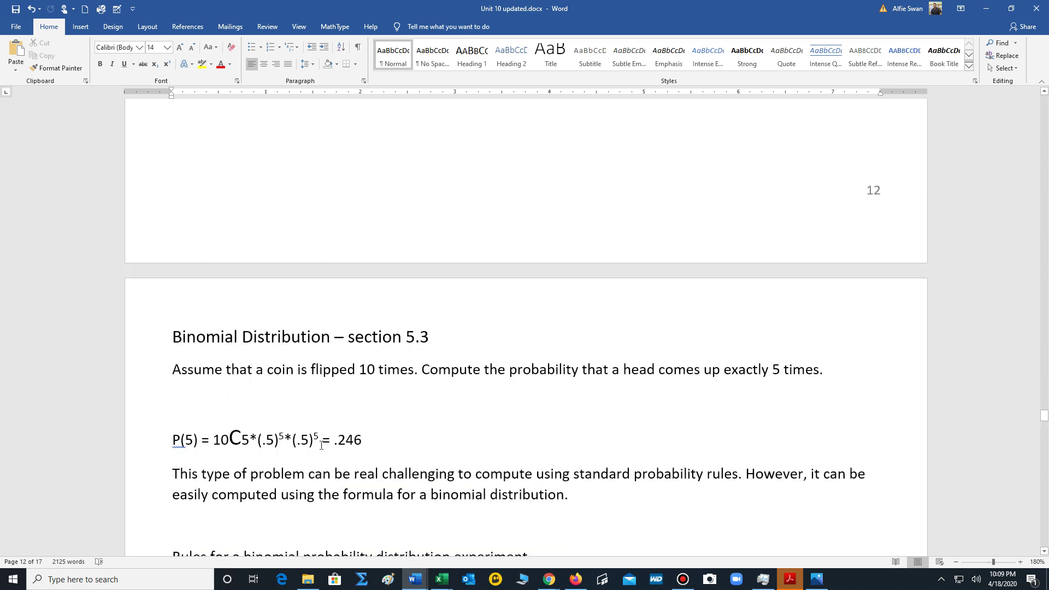
Copy the P(5) = 10C5*(.5)^5*(.5)^5 formula and place the cursor below question 12.
left_click_drag(321, 445, 172, 445)
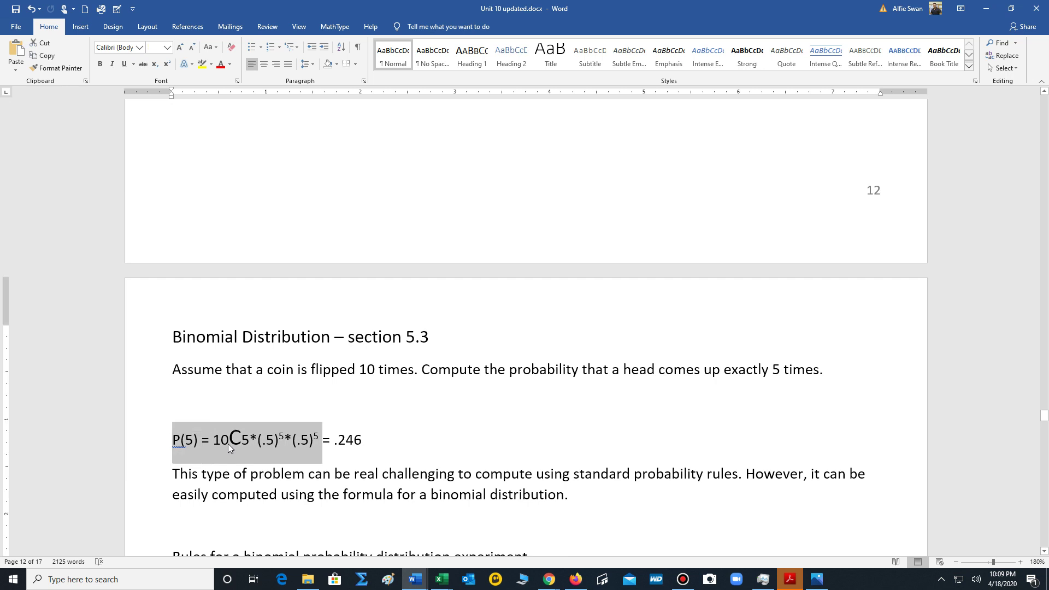
right_click(228, 443)
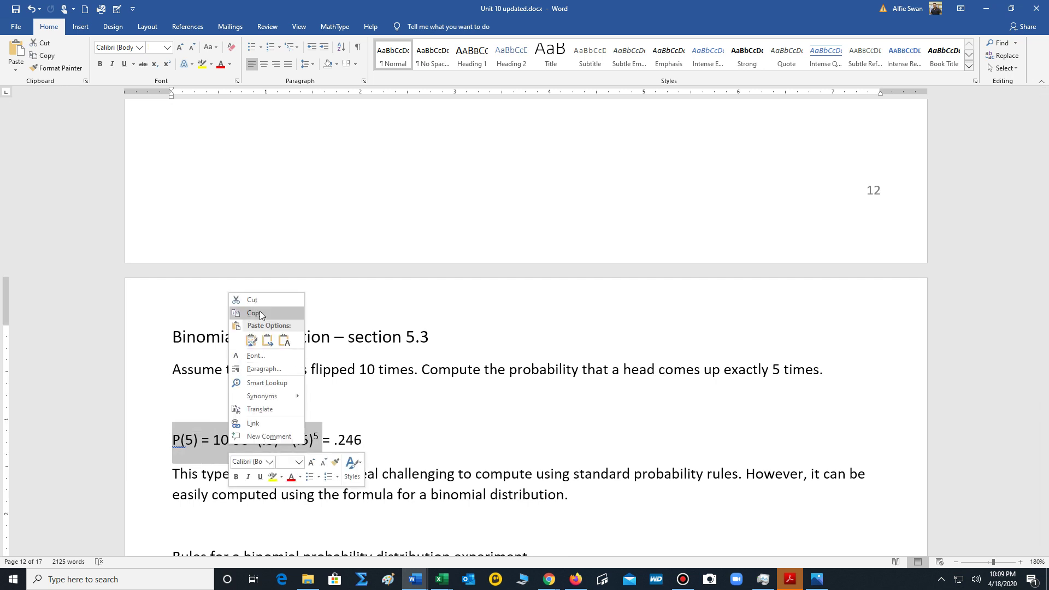
left_click(260, 311)
scroll(491, 429, "down", 15)
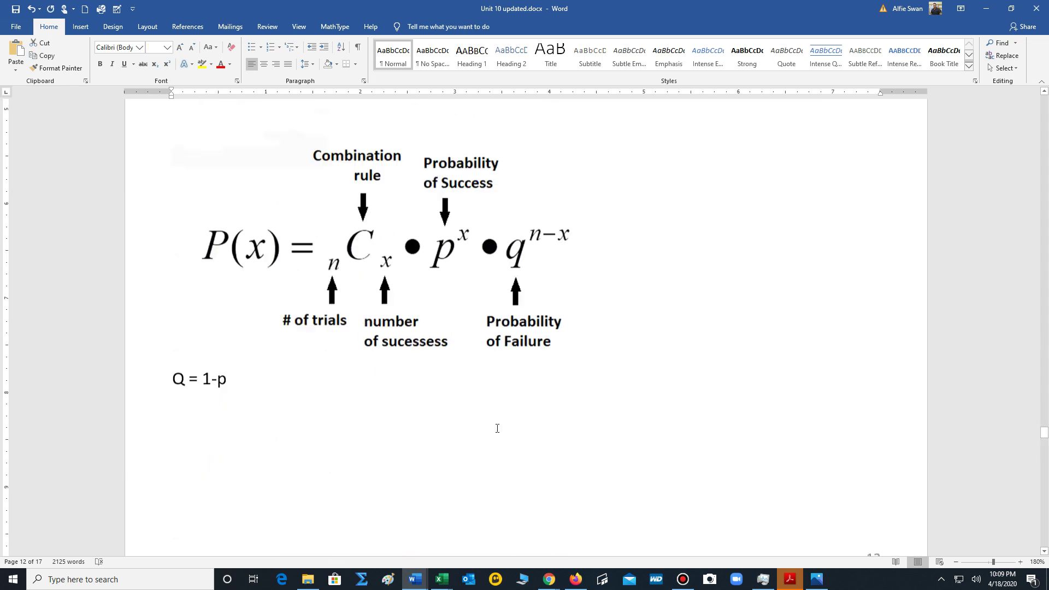
scroll(494, 428, "down", 4)
scroll(468, 399, "up", 1)
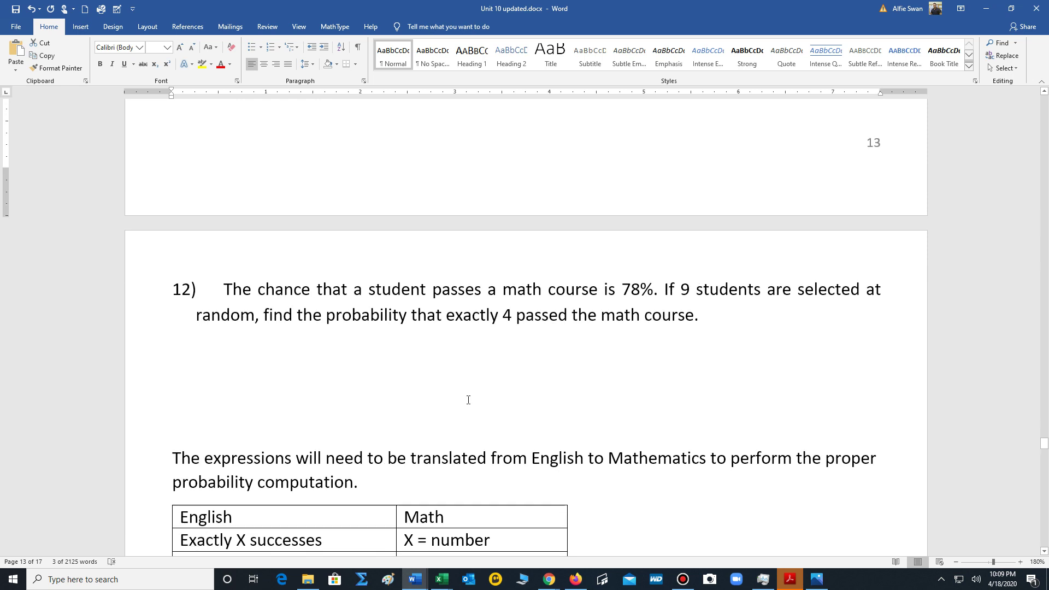
left_click(332, 367)
Type N = 9, P = .78, Q = 1 -.78 =.22 and X = 4 on separate lines.
type("n")
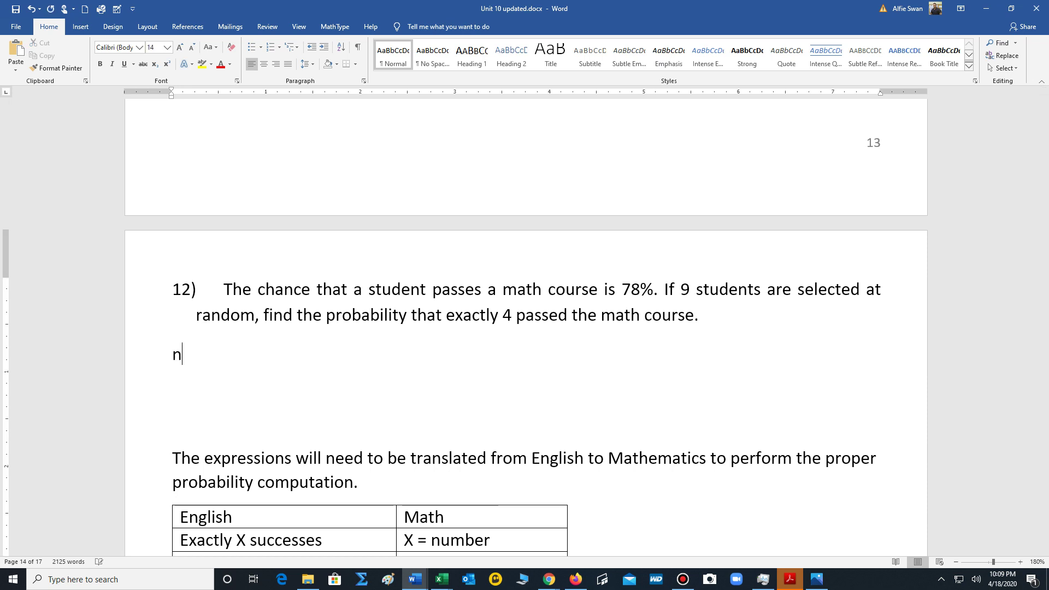
type(" = ")
type("9'")
key("BackSpace")
key("Return")
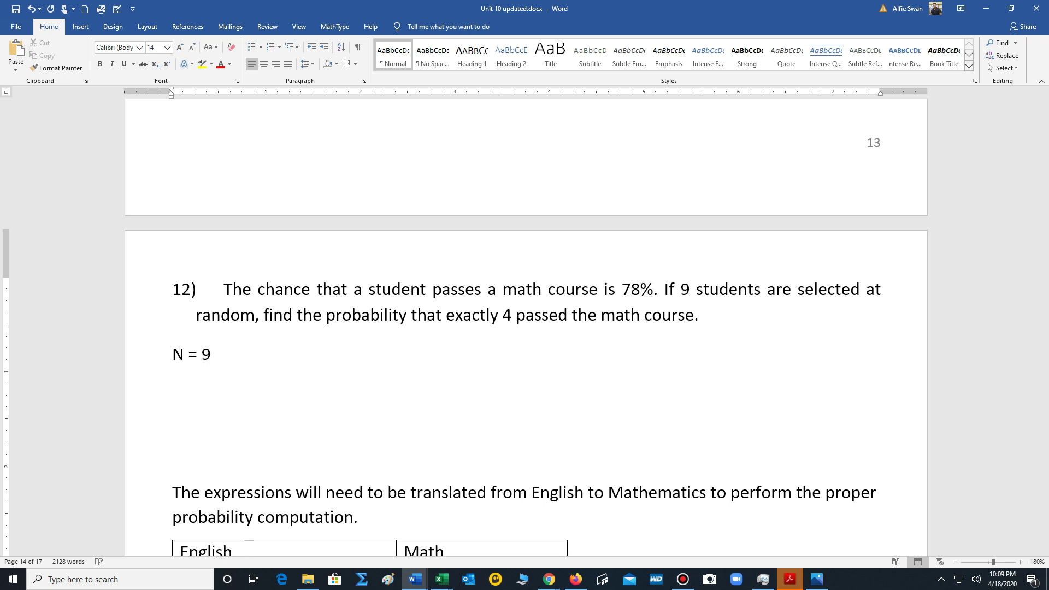
type("p = .78")
key("Return")
type("r")
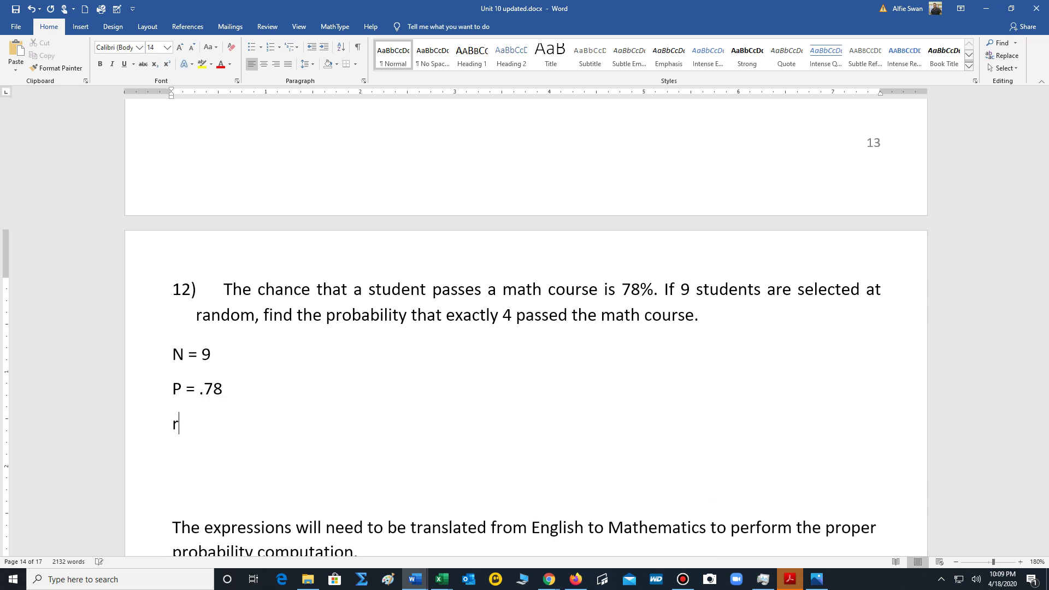
key("BackSpace")
type("q = 1 -.78 =.22")
key("Return")
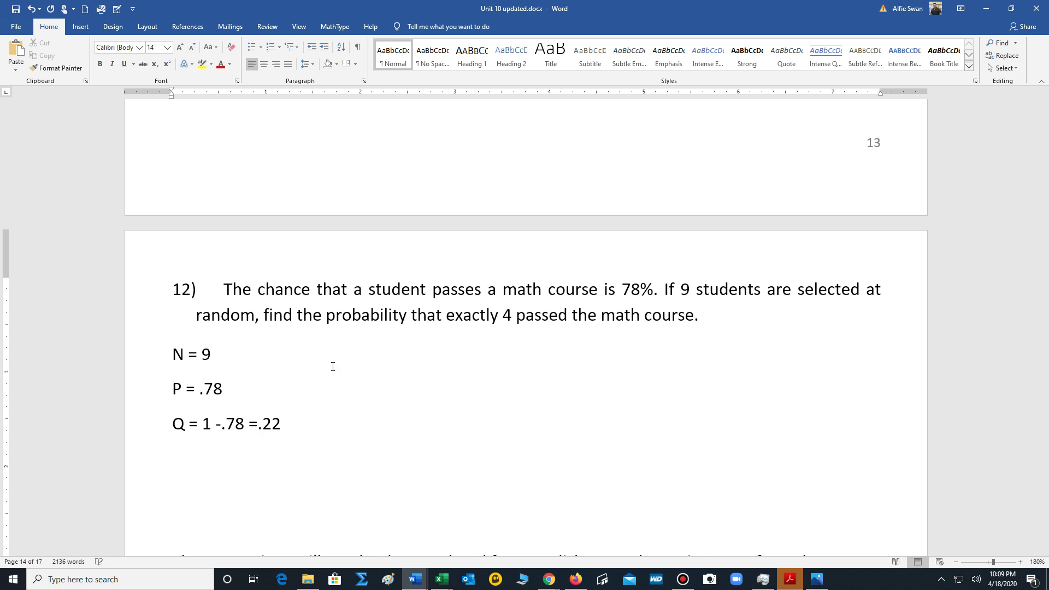
type("X = 4")
key("Return")
Paste the copied coin-flip formula below X = 4, keeping source formatting.
right_click(208, 498)
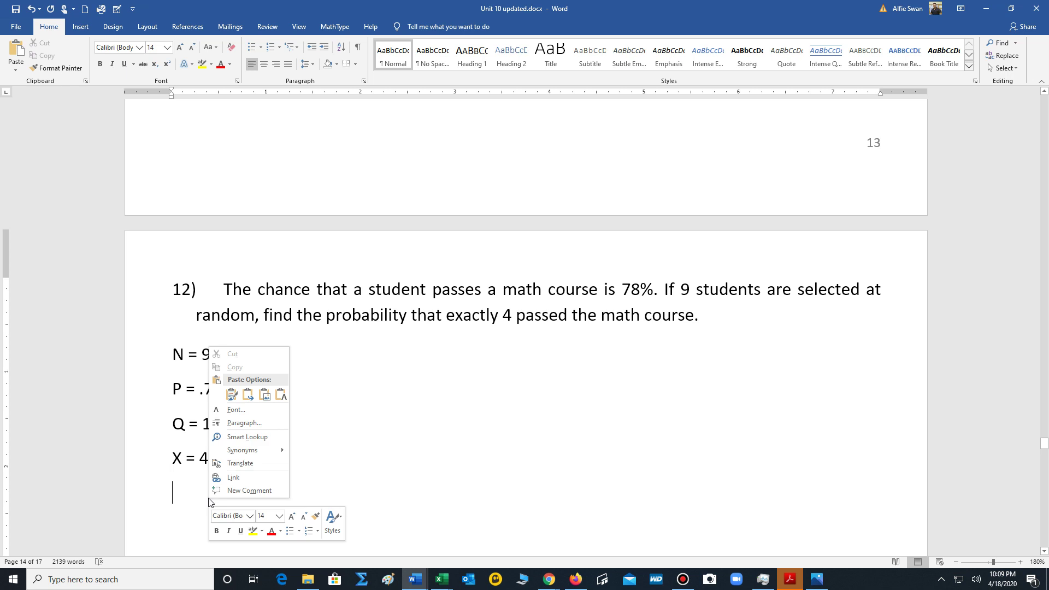
left_click(312, 416)
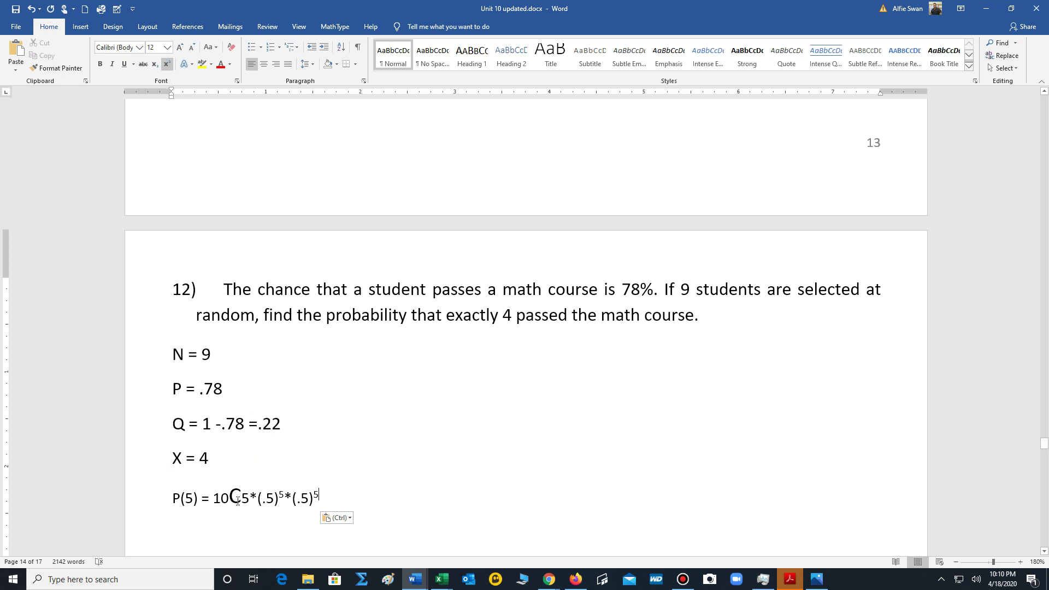
Change the pasted formula's start to P(4) = 9C4.
left_click_drag(228, 497, 219, 503)
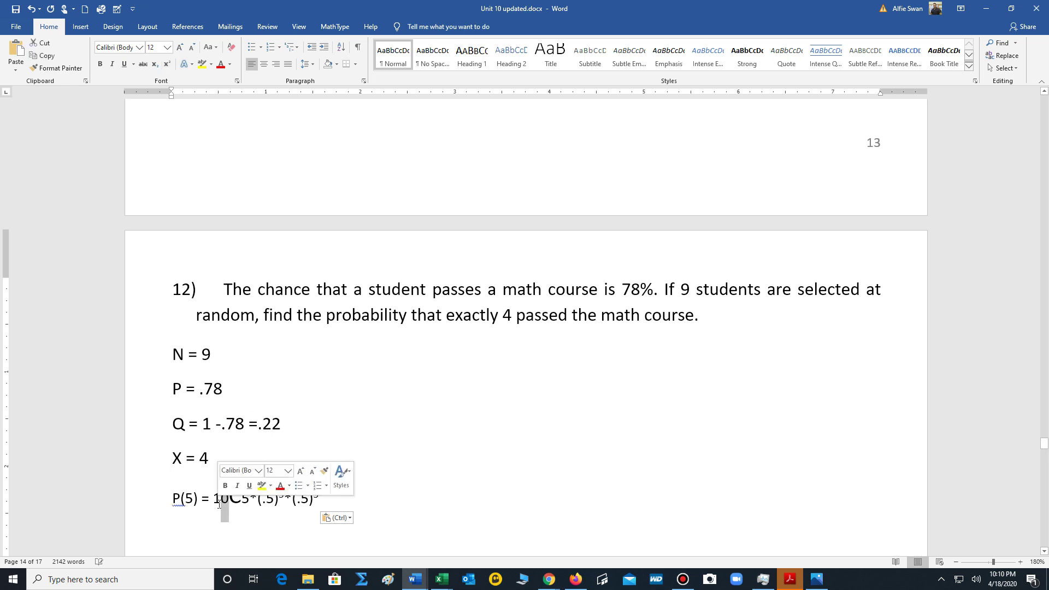
key("BackSpace")
key("BackSpace")
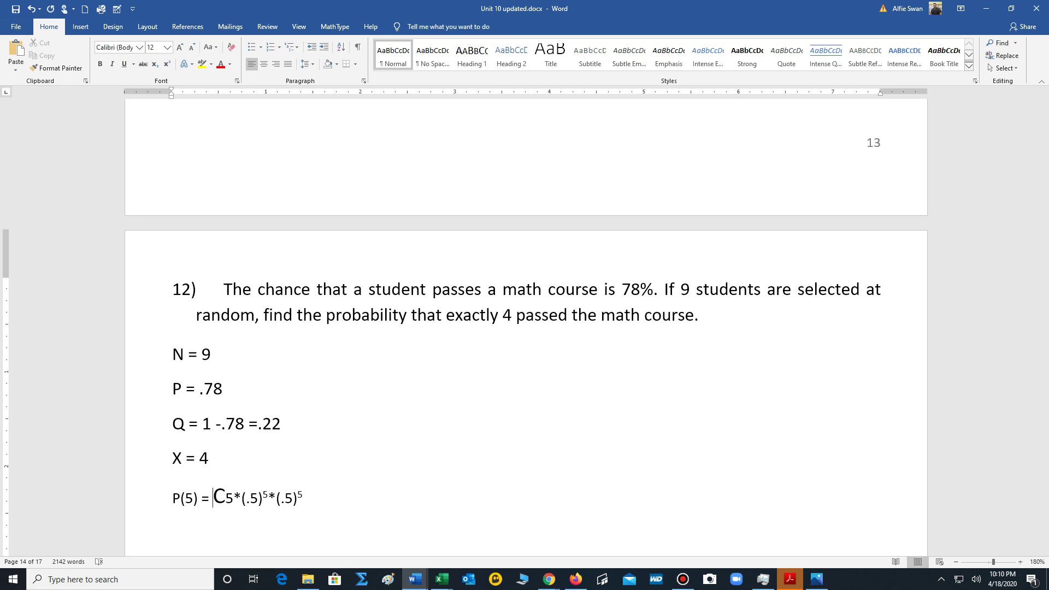
type("9")
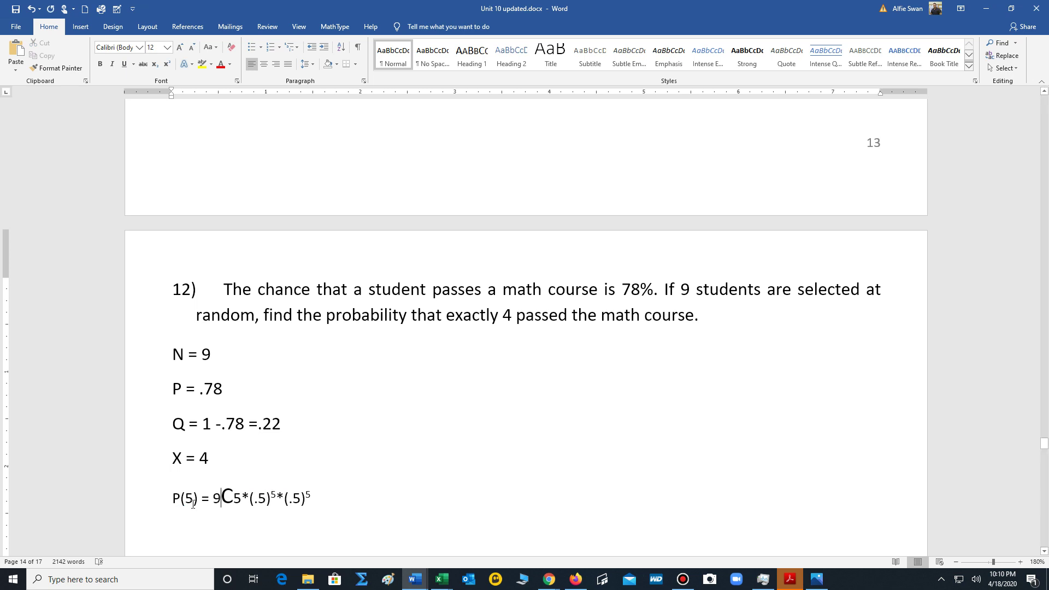
left_click_drag(193, 499, 186, 489)
type("4")
left_click_drag(234, 499, 243, 501)
type("4")
Change the factors to (.78)^4 and (.22)^5.
double_click(260, 501)
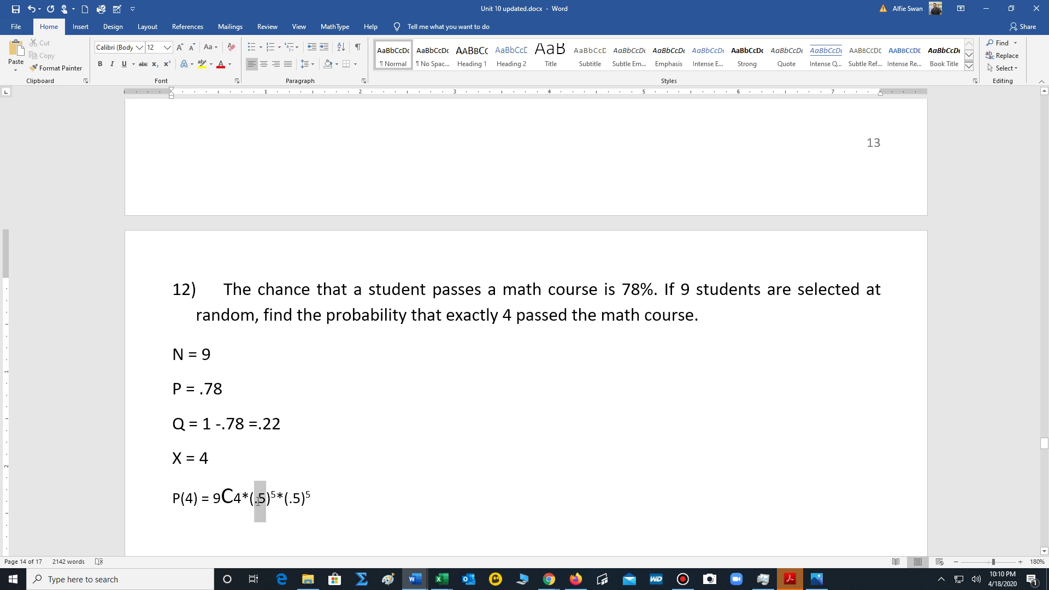
type("78")
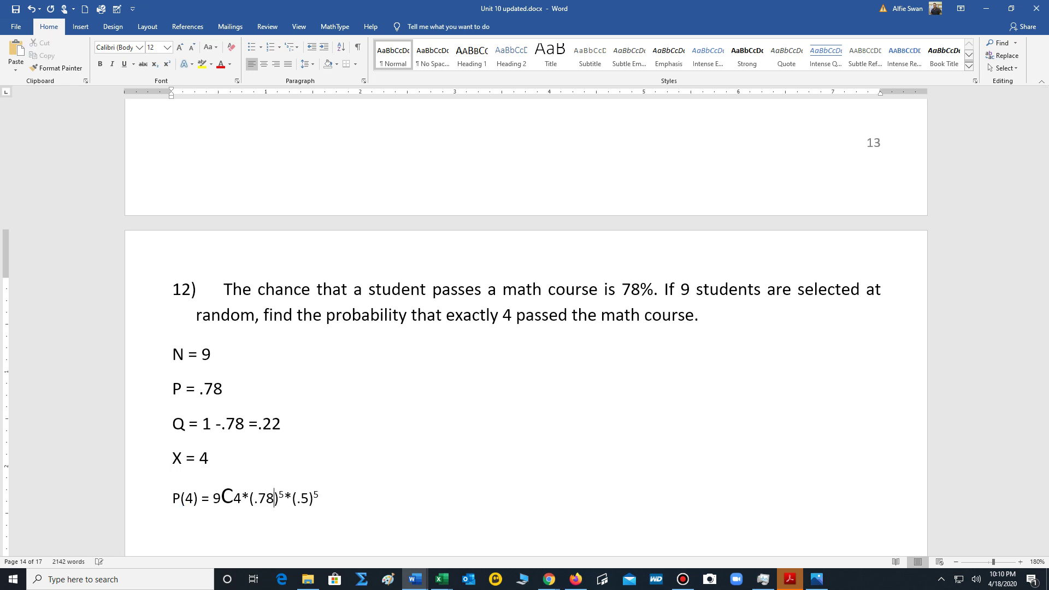
left_click(280, 497)
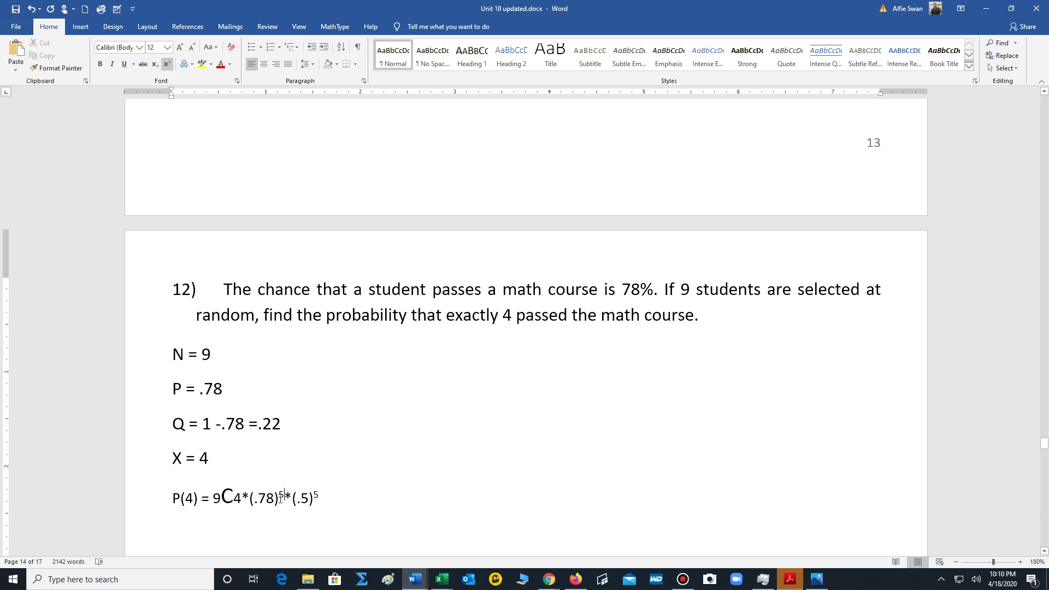
key("shift+Left")
key("shift+Left")
key("shift+Right")
key("shift+Right")
key("BackSpace")
type("4")
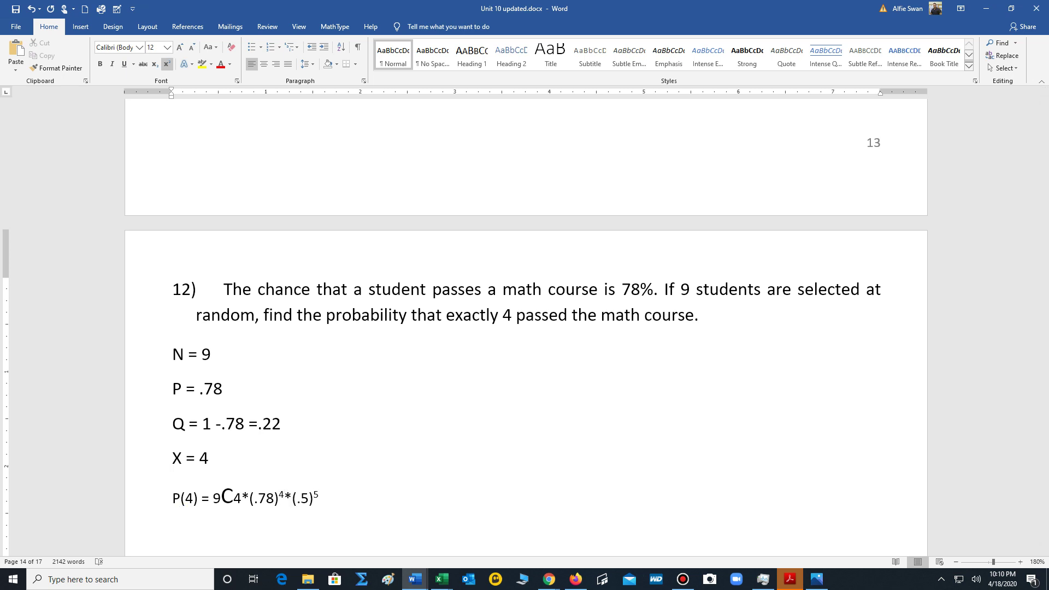
left_click_drag(309, 494, 301, 494)
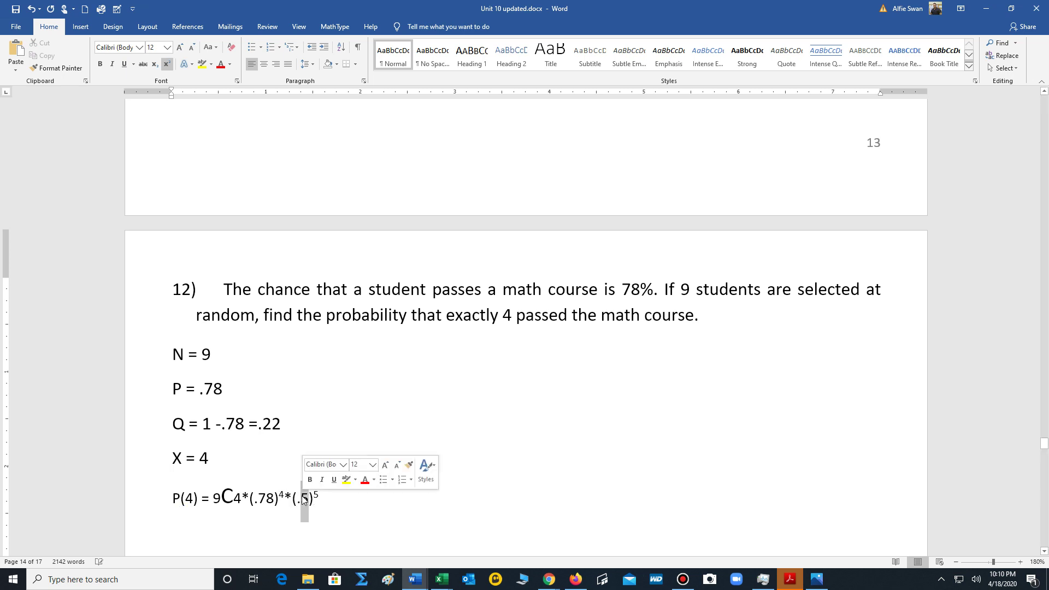
type("22")
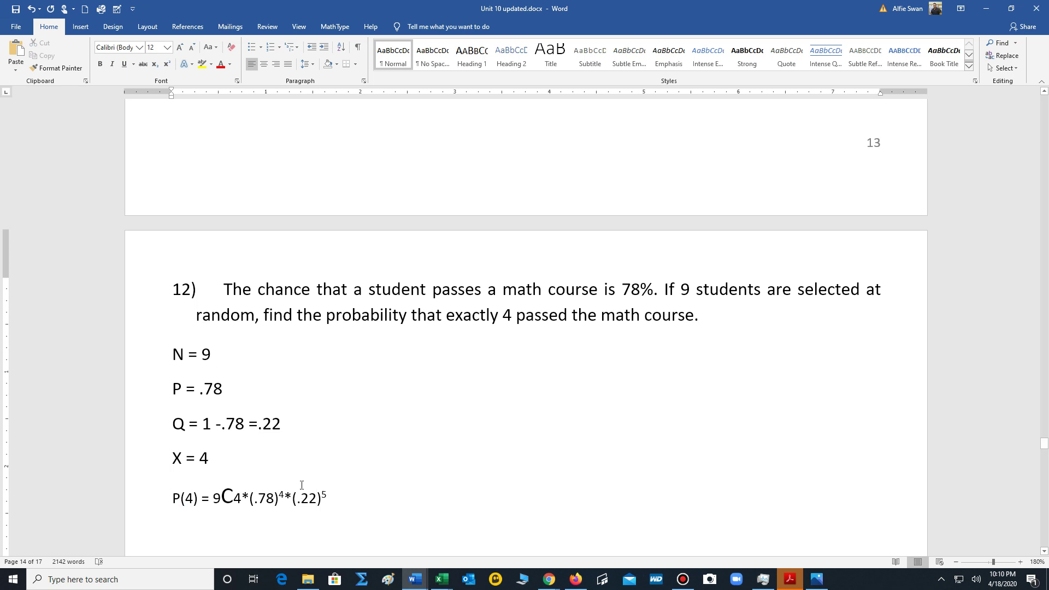
End the line with '= 0.024' in normal, non-superscript text.
left_click(359, 497)
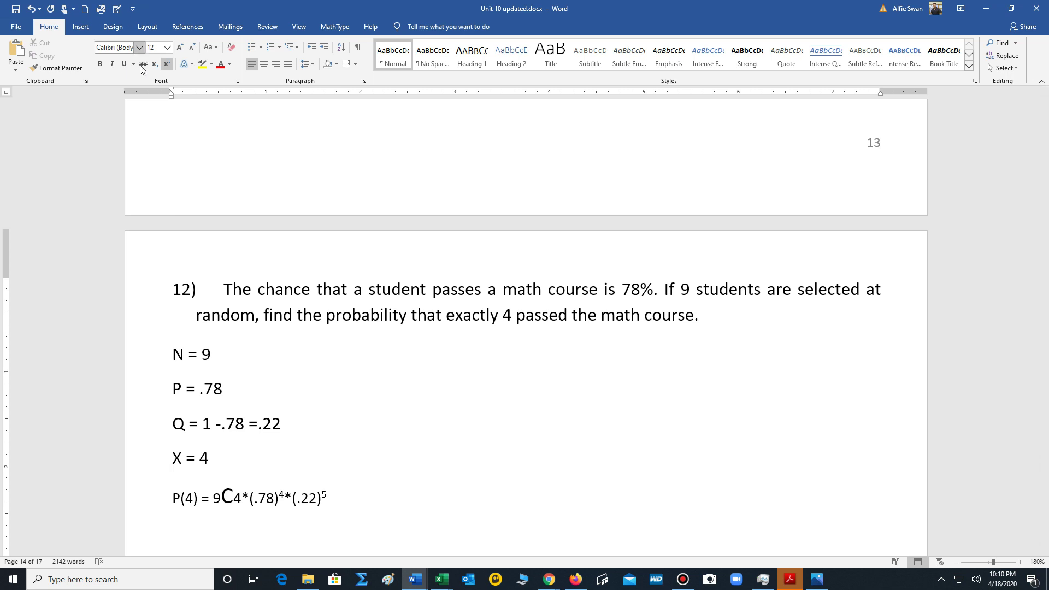
left_click(167, 64)
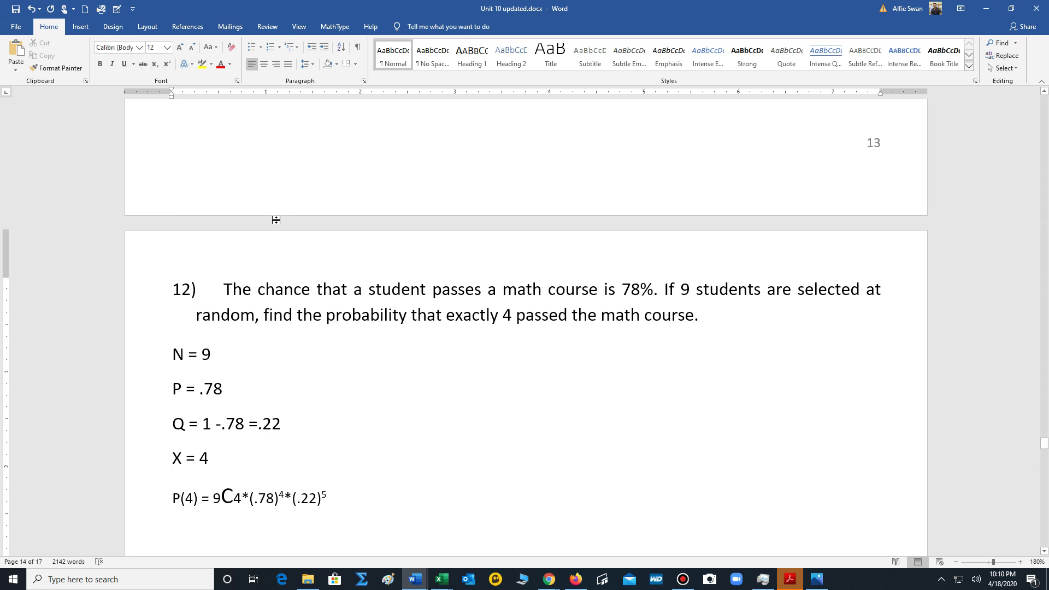
type("=")
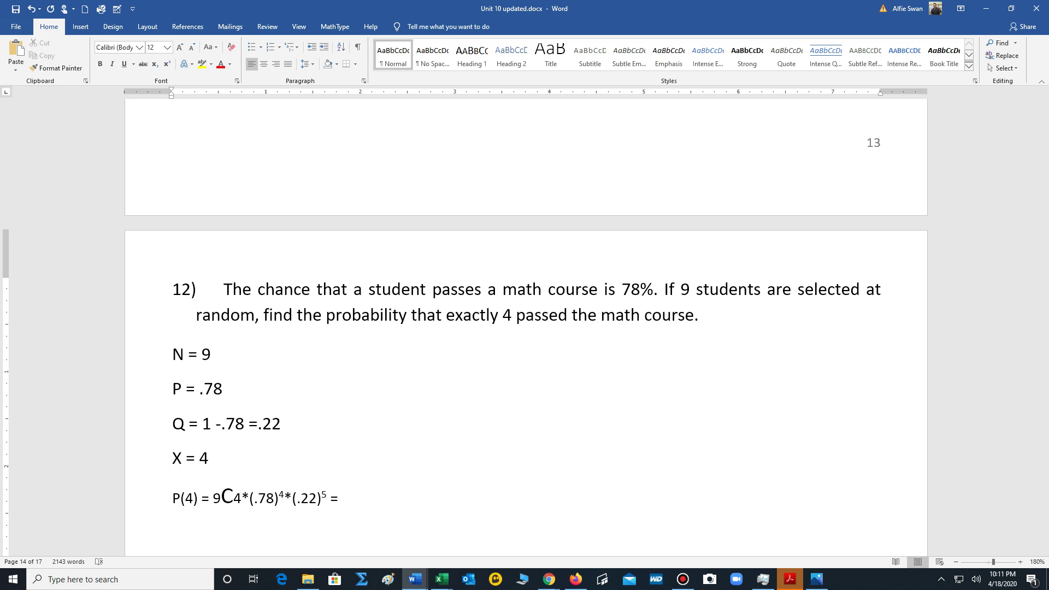
type("0.024")
Scroll past the P(4) answer to the English-to-Math inequality table and question 13.
scroll(469, 389, "down", 2)
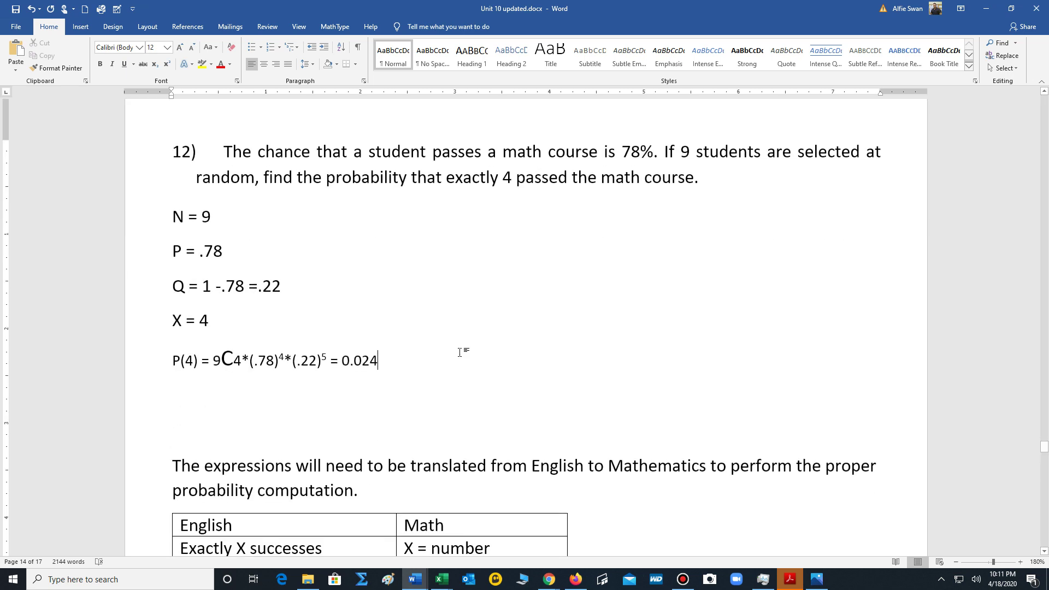
scroll(457, 350, "down", 2)
scroll(457, 349, "down", 2)
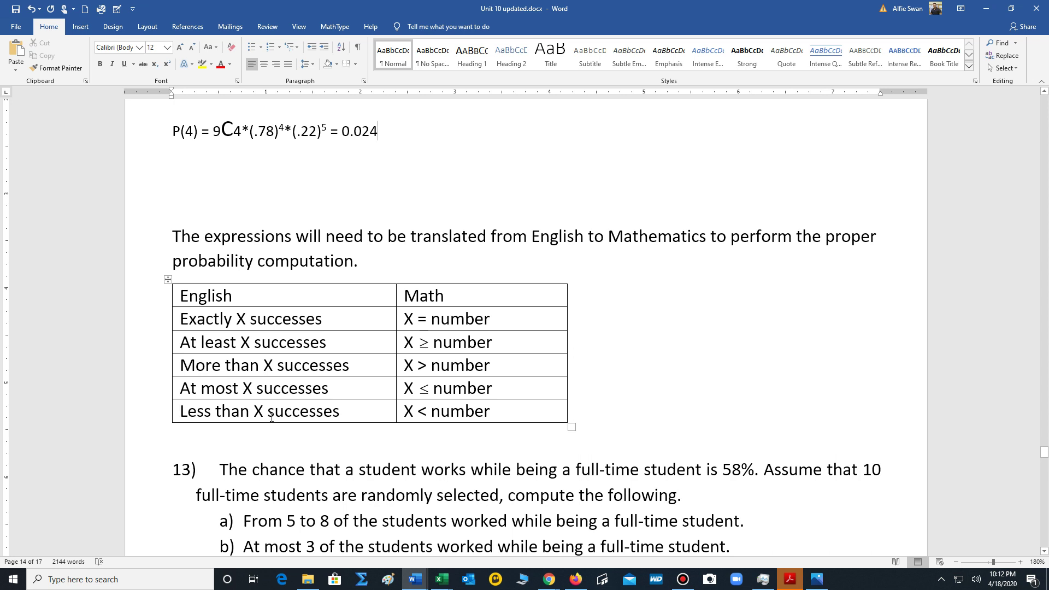
scroll(408, 414, "down", 1)
scroll(408, 415, "down", 2)
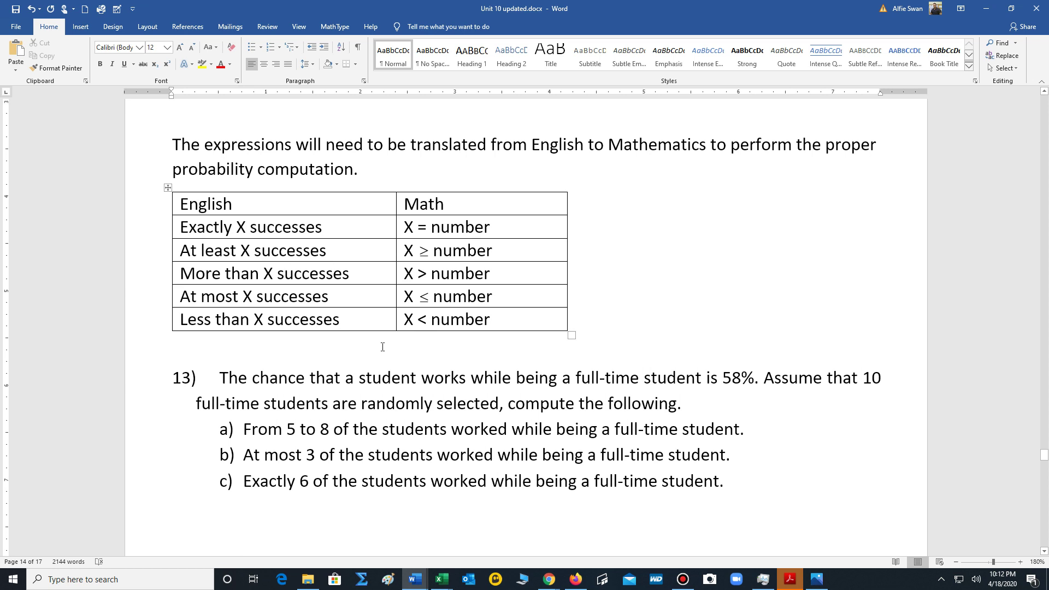
scroll(382, 346, "down", 4)
Scroll past questions 13 and 14 to the water-purchase example's P(3) = 0.017 solution.
scroll(382, 346, "down", 12)
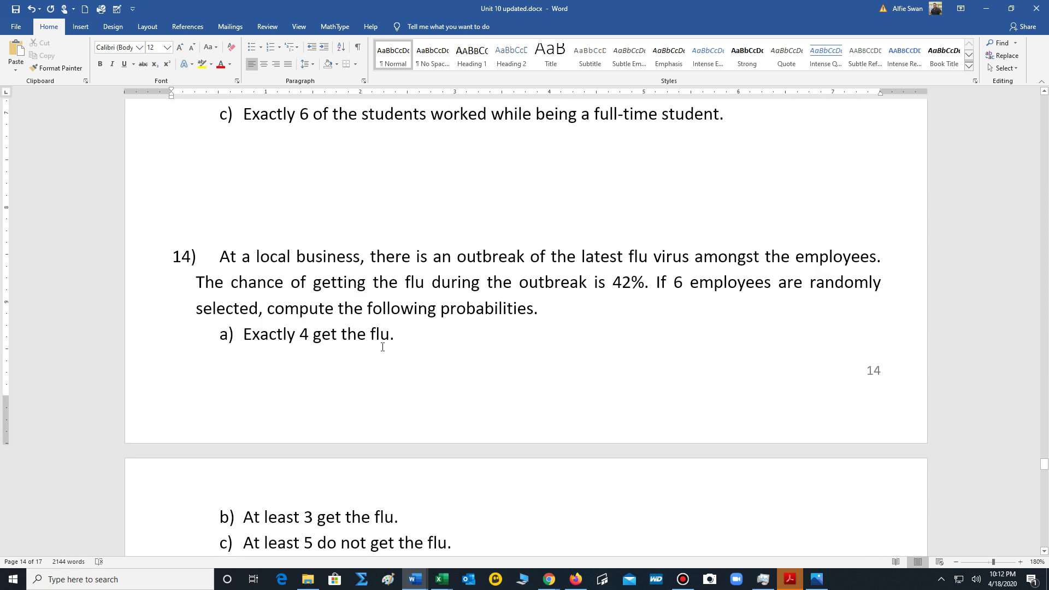
scroll(382, 346, "down", 3)
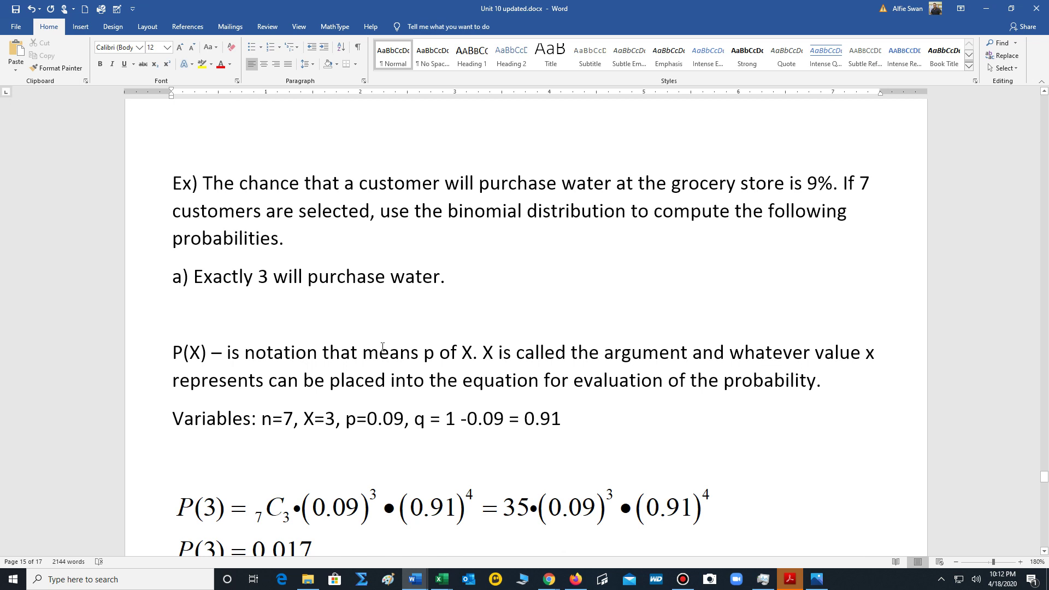
scroll(382, 347, "down", 2)
scroll(383, 346, "up", 3)
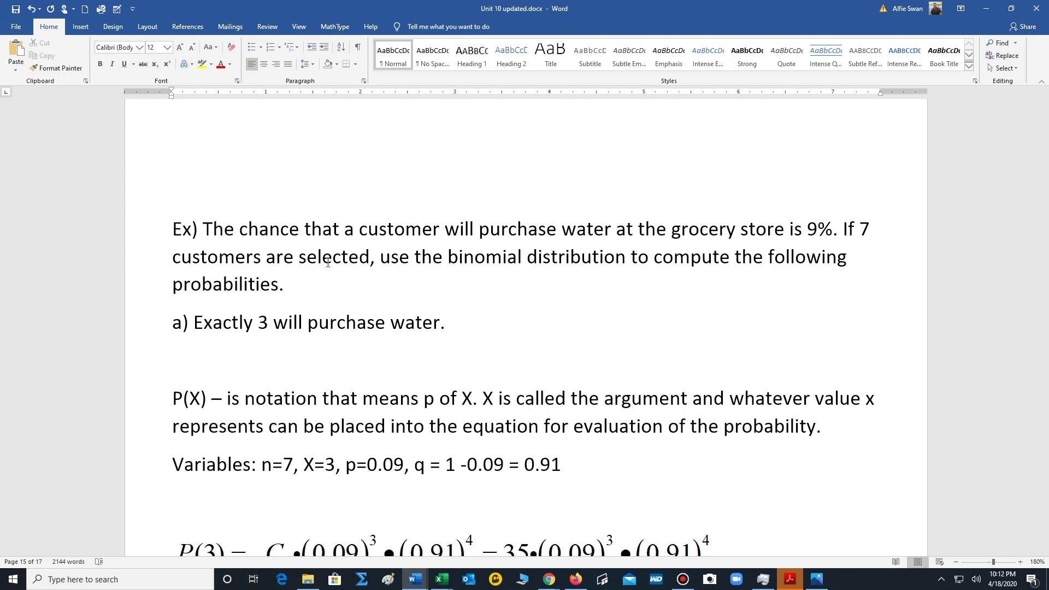
scroll(328, 264, "down", 3)
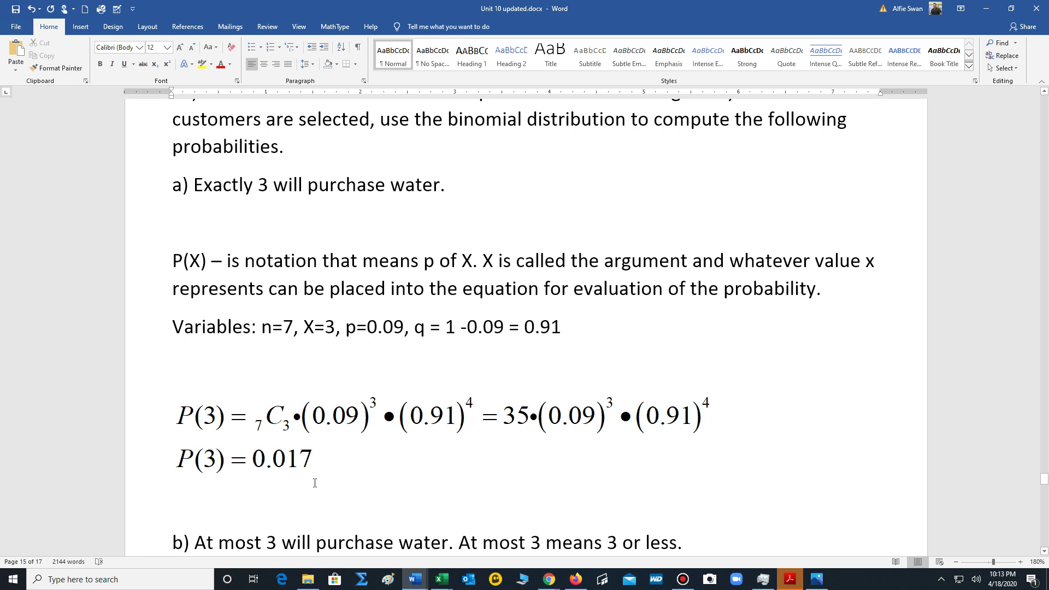
scroll(314, 483, "down", 5)
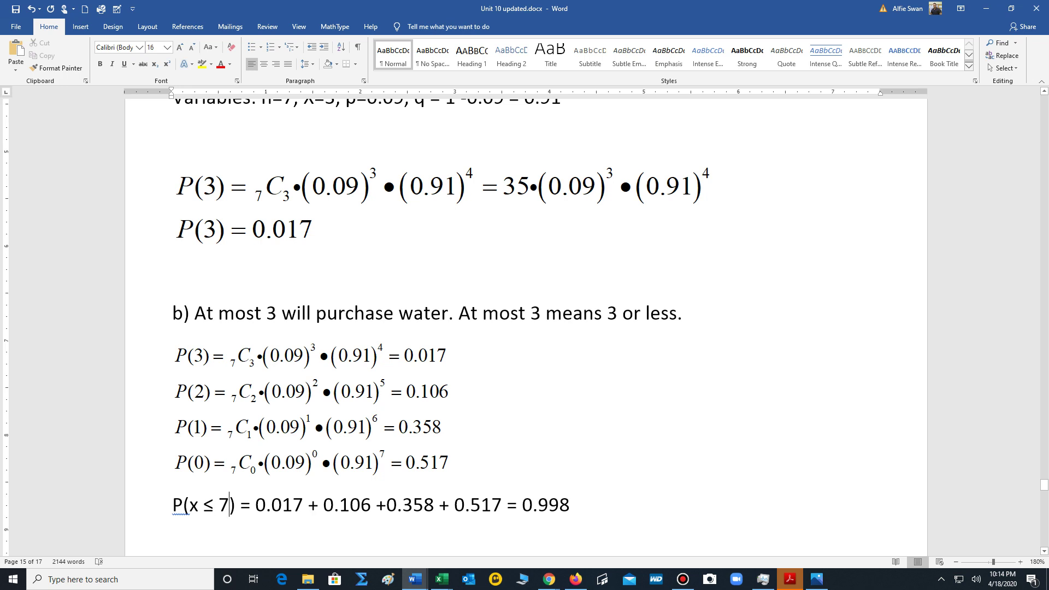
Change P(x ≤ 7) to P(x ≤ 3) in the at-most-3 total line.
key("BackSpace")
type("3")
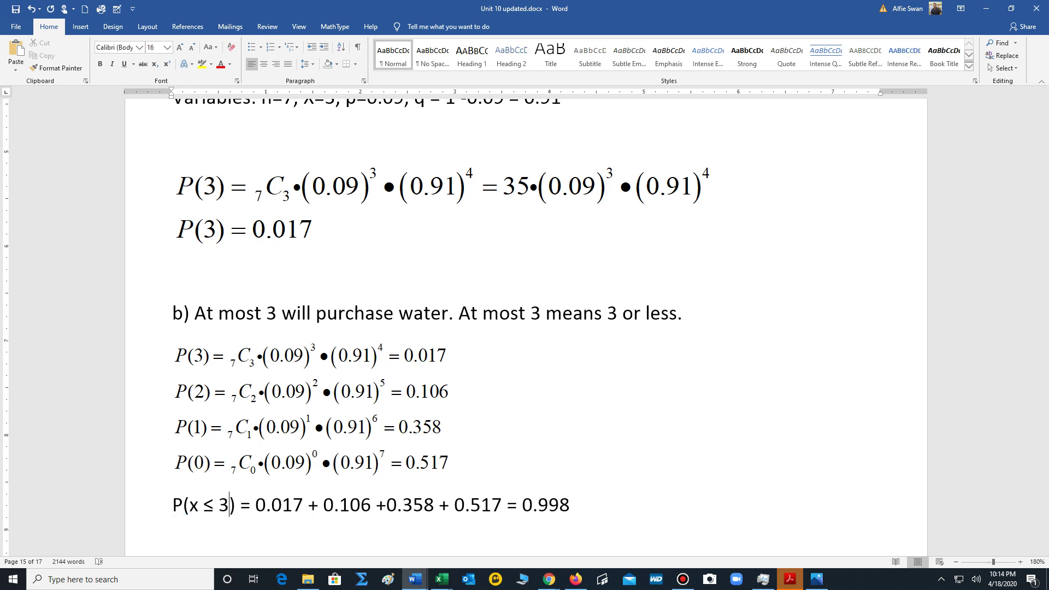
scroll(309, 515, "down", 6)
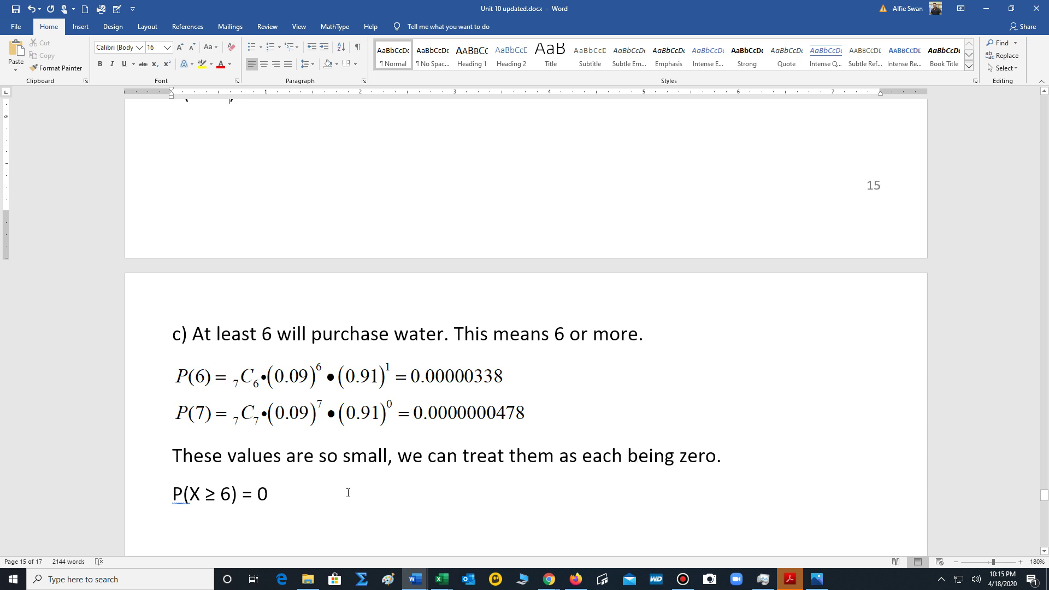
Scroll to the Mean, Variance, and Standard Deviation heading and place the cursor before 'Binomial'.
scroll(347, 492, "down", 2)
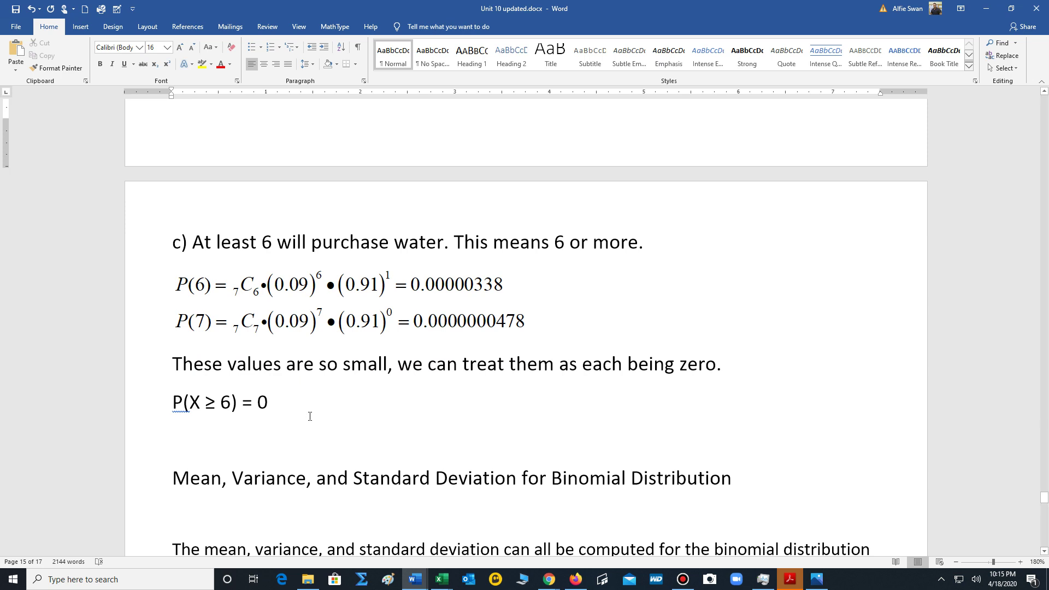
scroll(310, 416, "up", 3)
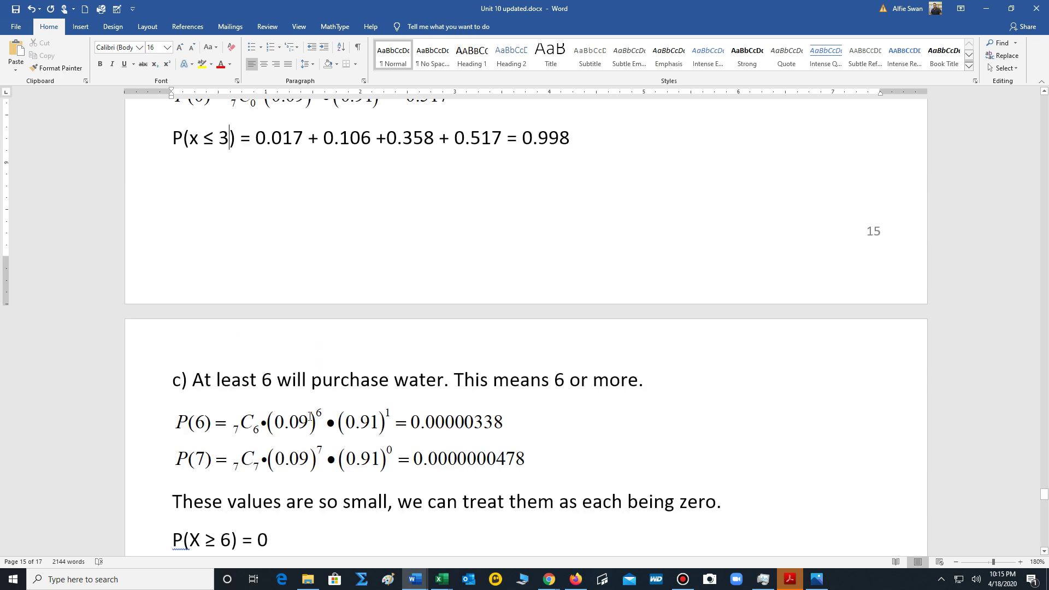
scroll(310, 416, "down", 2)
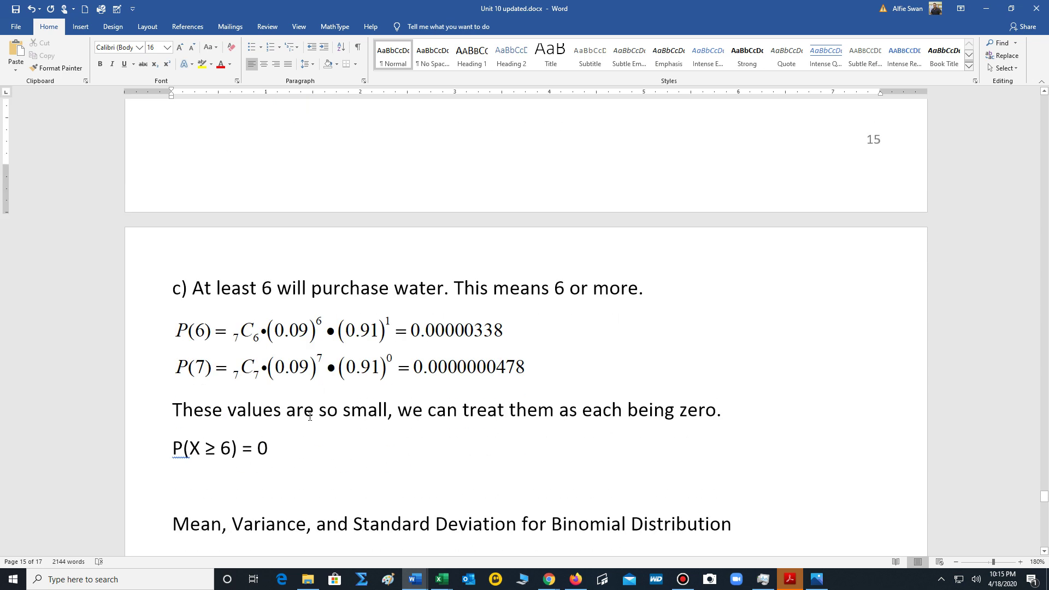
scroll(309, 416, "down", 5)
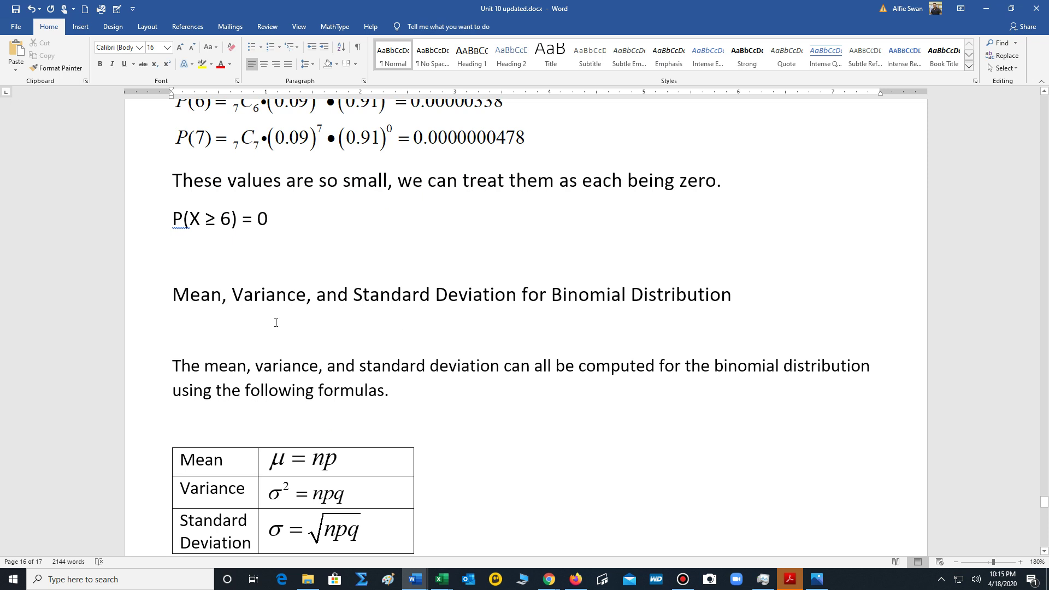
left_click(551, 294)
Insert 'the' before 'Binomial' in the heading, then move on through practice problem 16.
type("the")
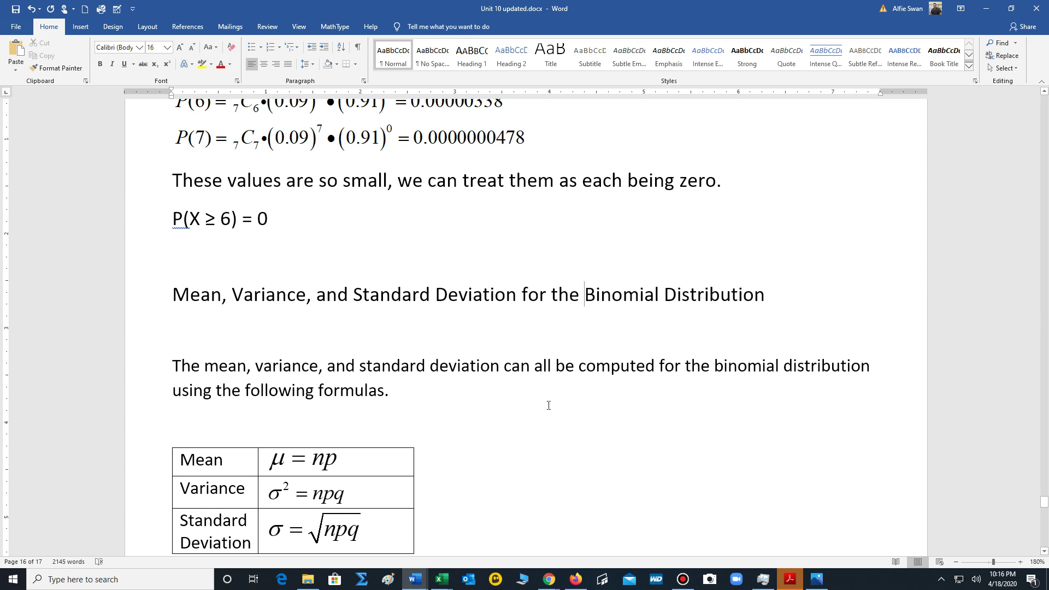
scroll(549, 404, "down", 2)
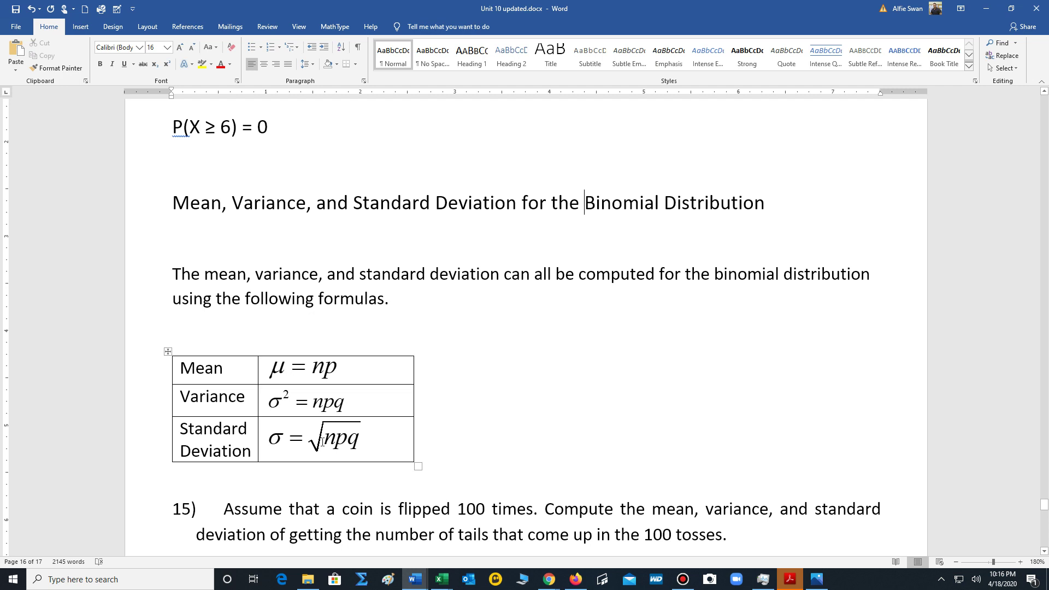
scroll(398, 463, "down", 5)
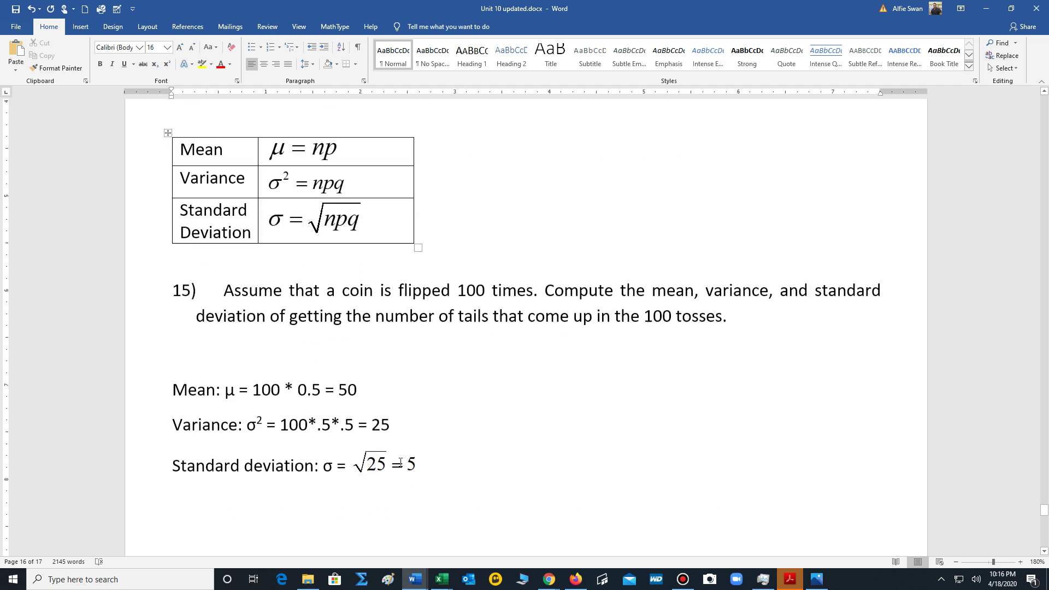
scroll(401, 462, "up", 2)
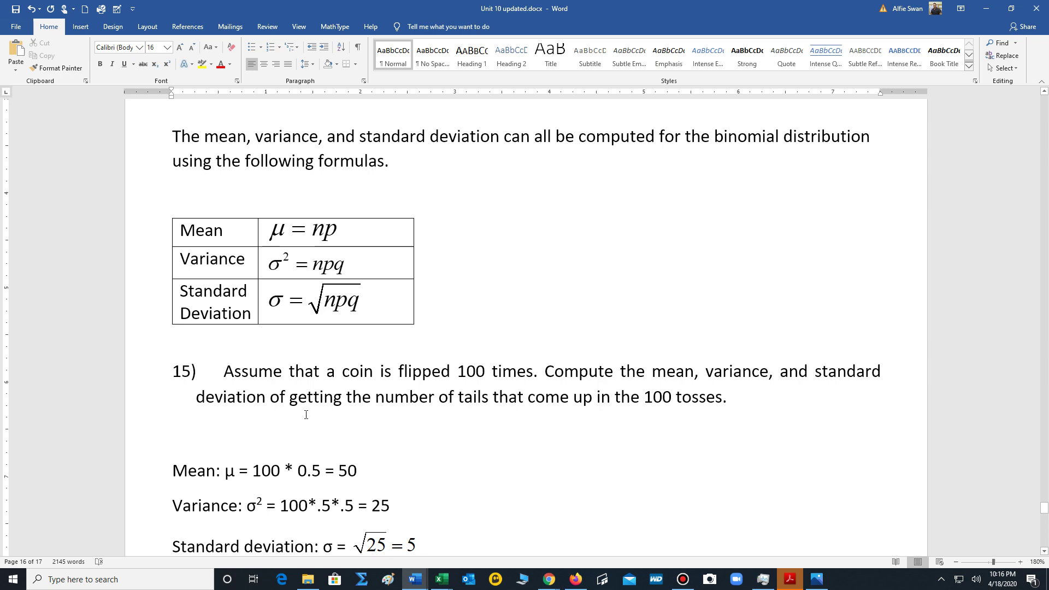
scroll(465, 433, "down", 3)
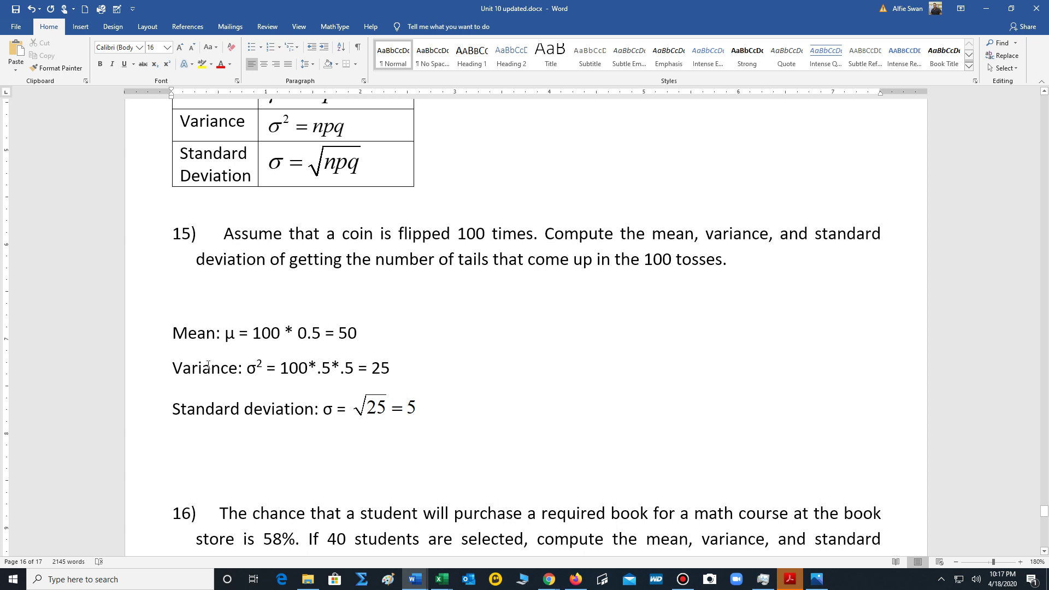
Continue past problem 17 to page 17 and bring up the Bandicam recorder window.
scroll(331, 444, "down", 10)
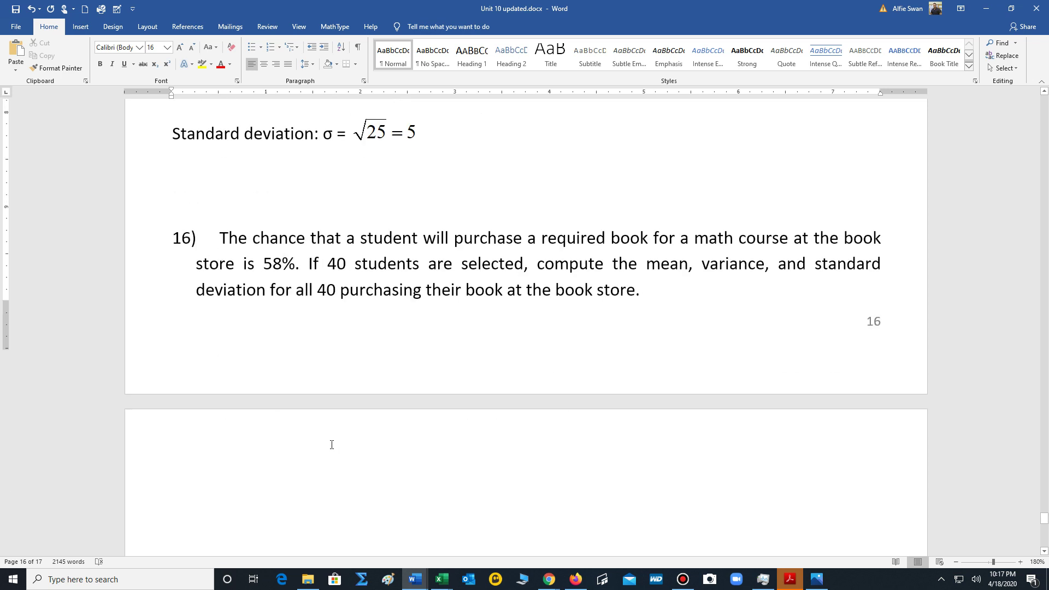
scroll(332, 444, "down", 2)
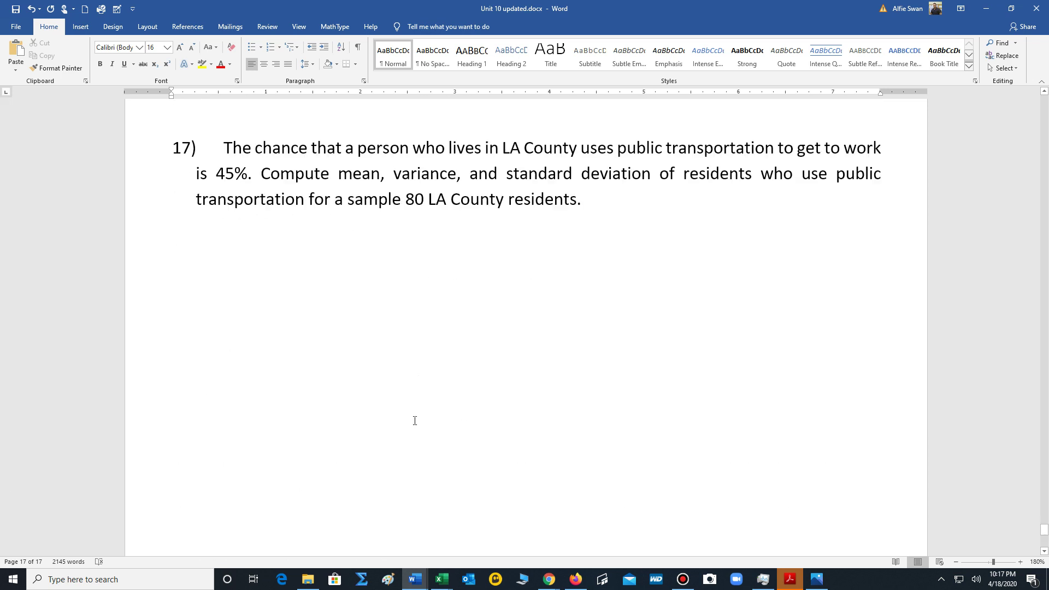
scroll(418, 425, "up", 2)
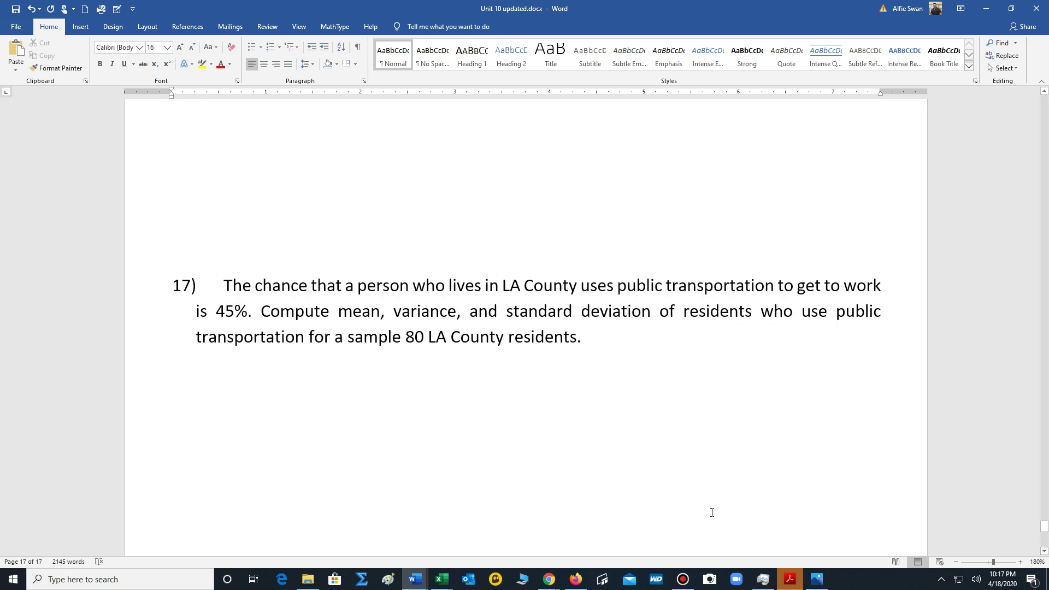
left_click(682, 581)
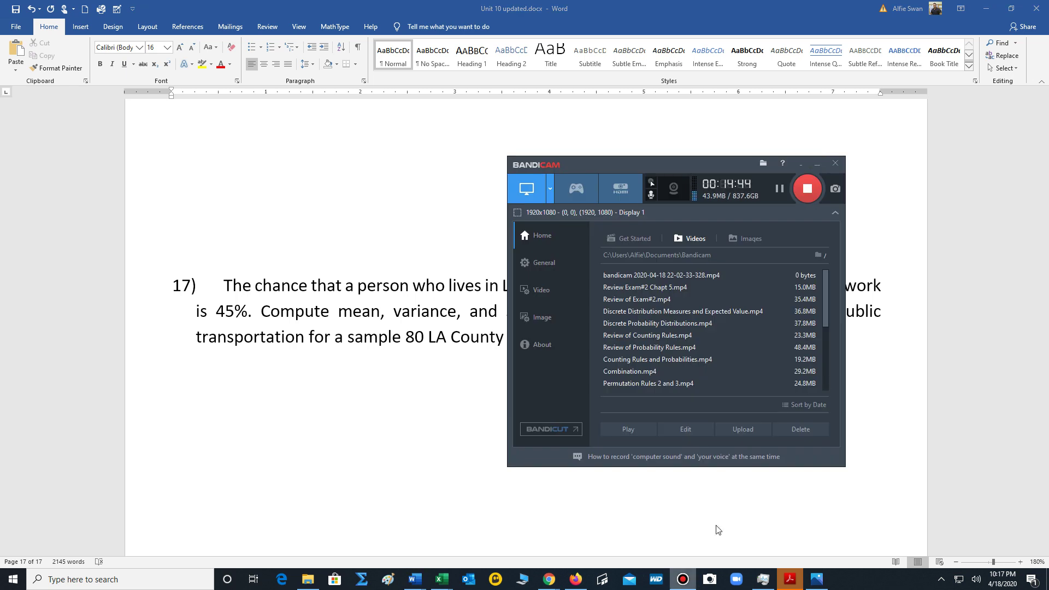